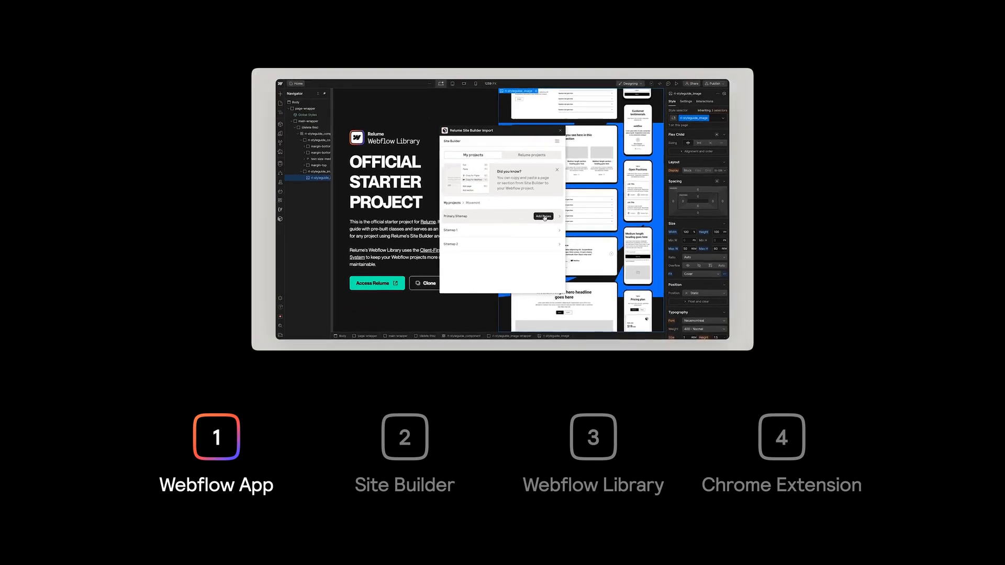
pyautogui.click(553, 218)
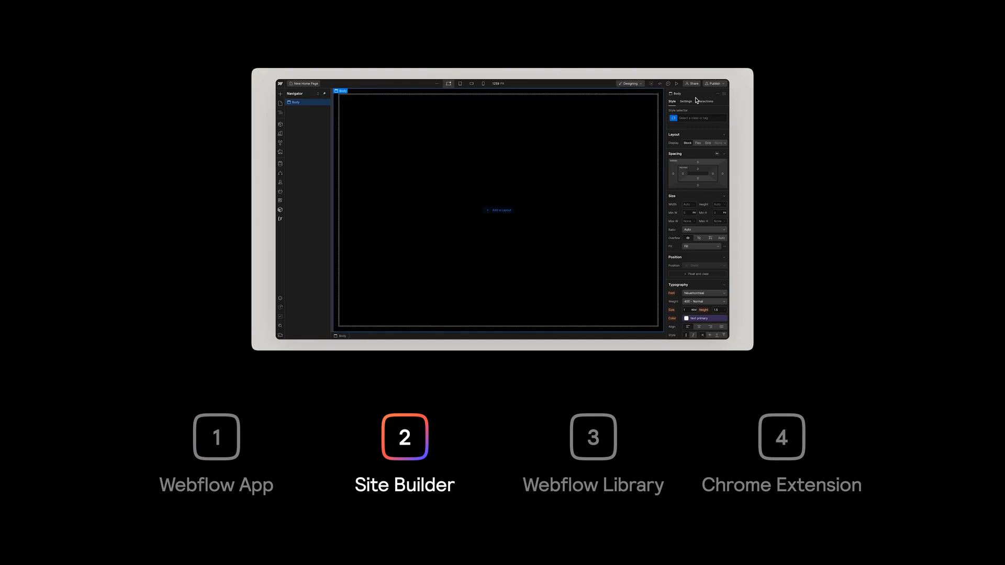
pyautogui.hotkey('ctrl', 'v')
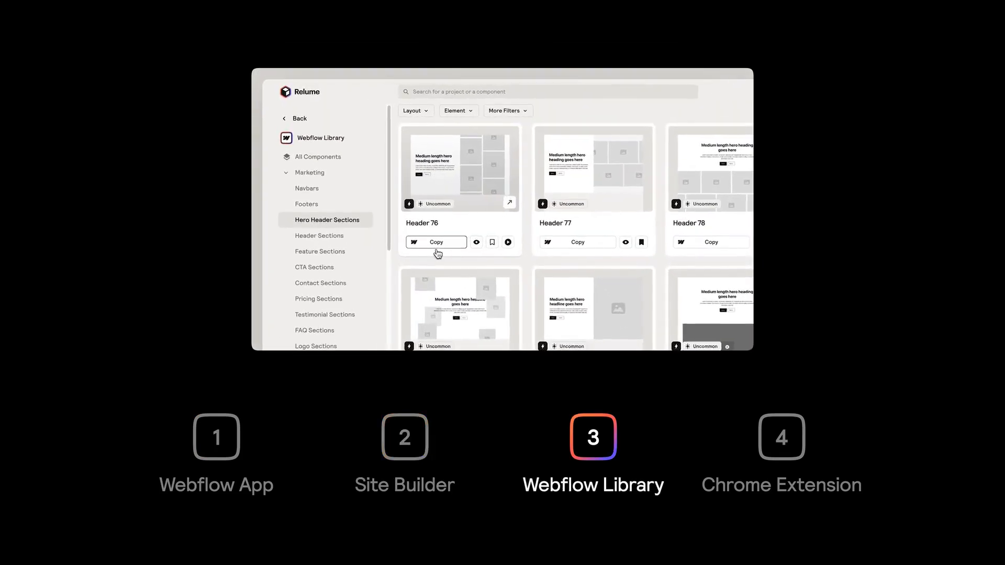
pyautogui.click(438, 244)
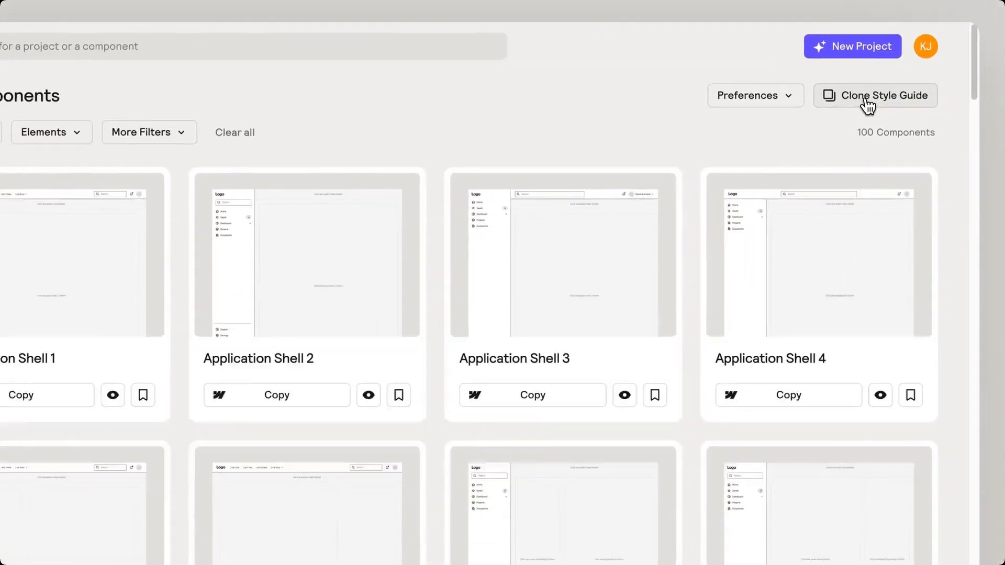
# Step: Clone the Relume Style Guide from the Webflow Library into Webflow and open the cloned site's page list
pyautogui.click(866, 107)
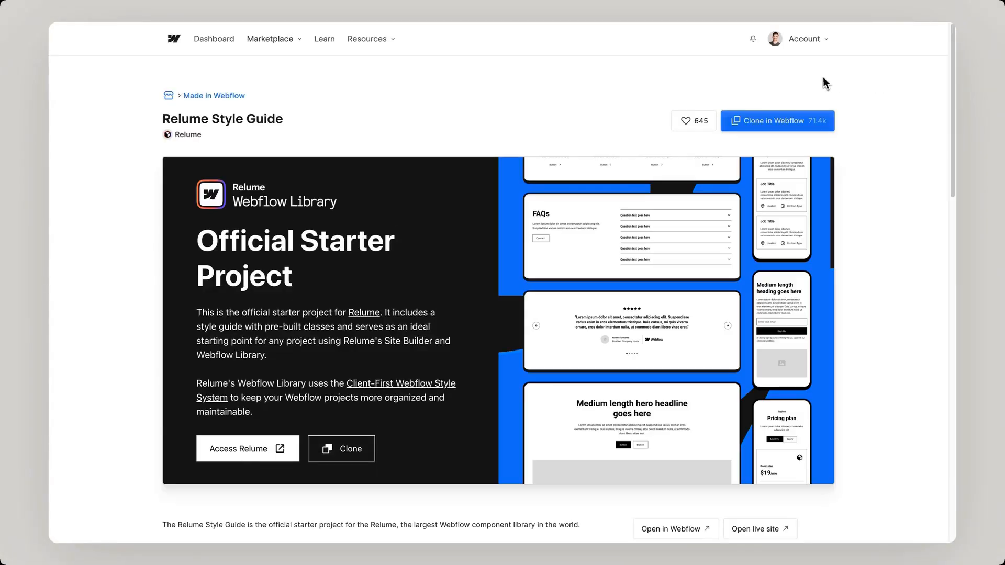
pyautogui.click(776, 122)
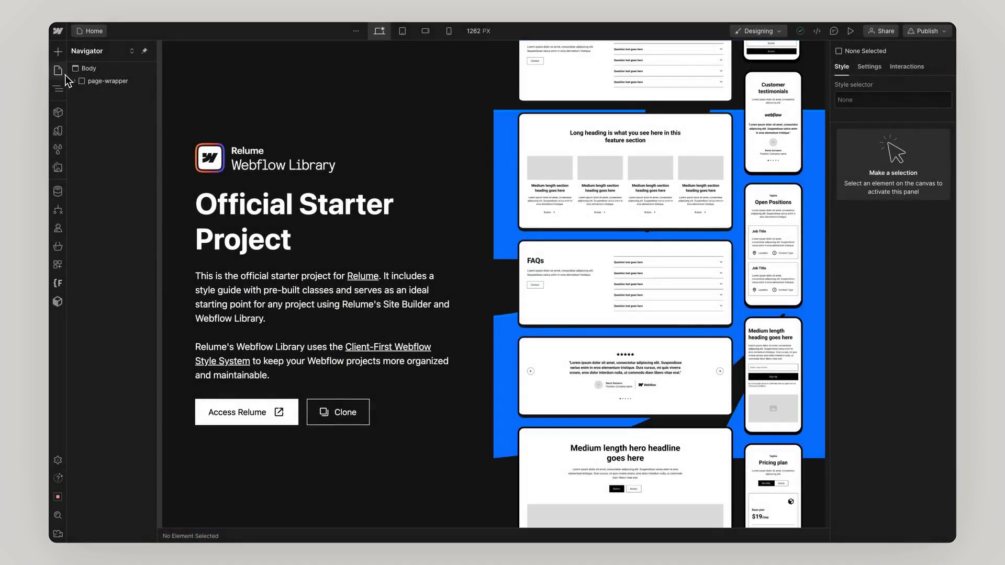
pyautogui.click(61, 74)
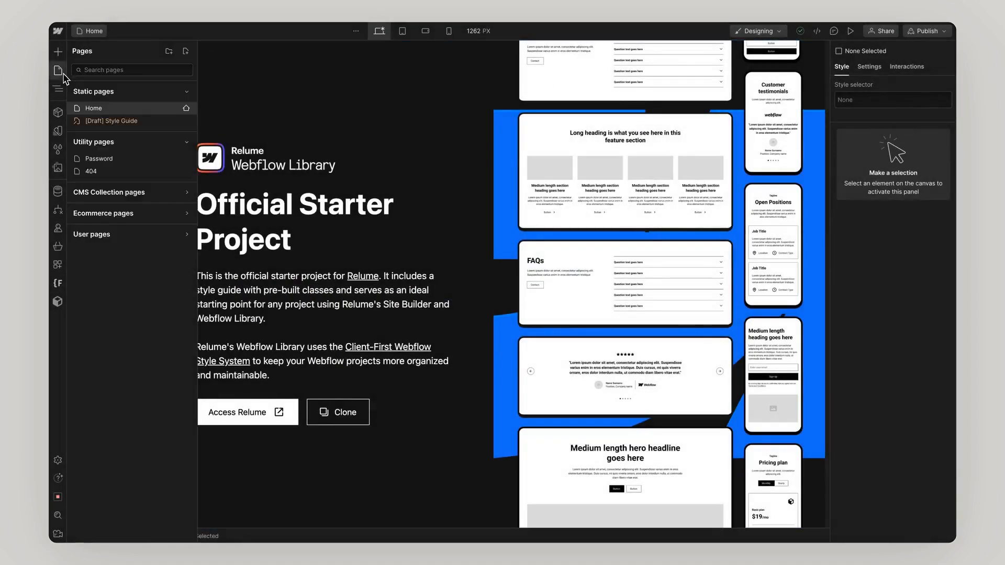
pyautogui.click(118, 171)
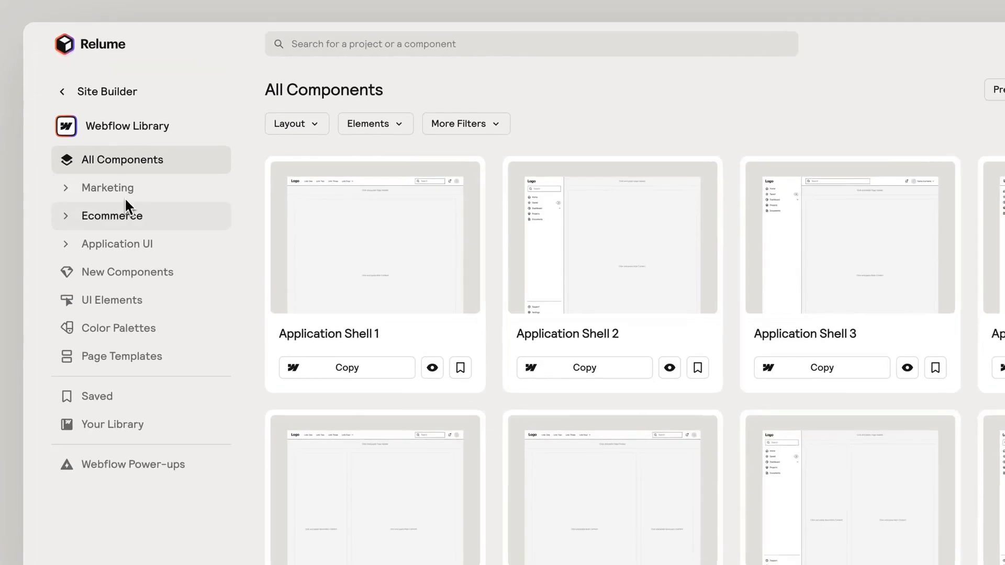
# Step: Install the Site Builder Import app and the Relume Chrome Extension from Relume's Webflow Power-ups
pyautogui.click(124, 473)
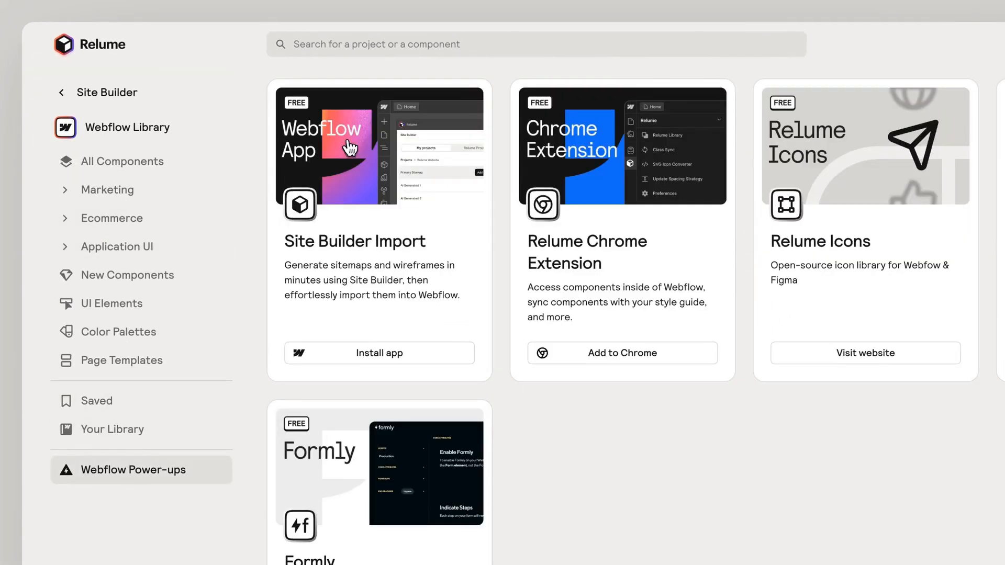
pyautogui.click(419, 362)
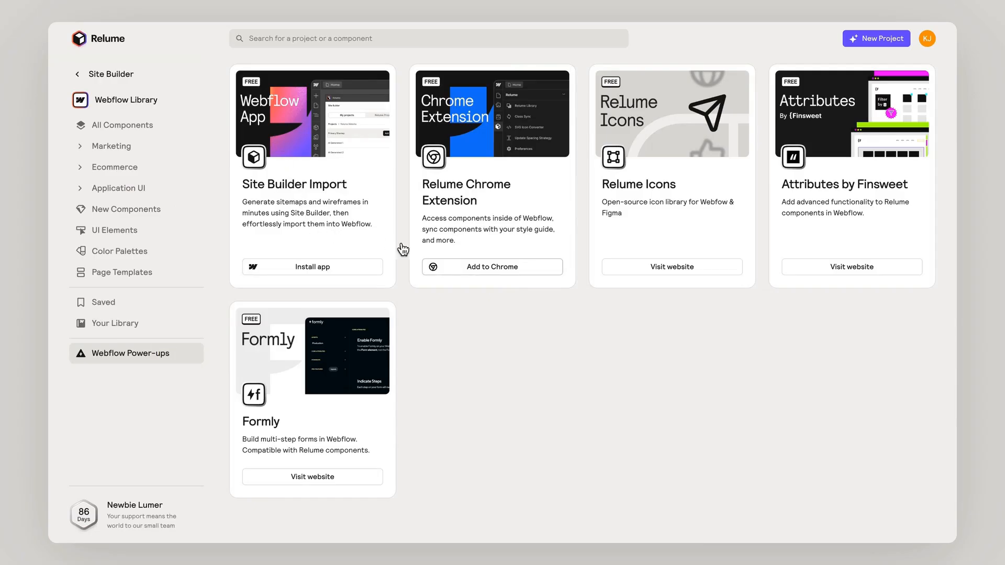
pyautogui.click(474, 268)
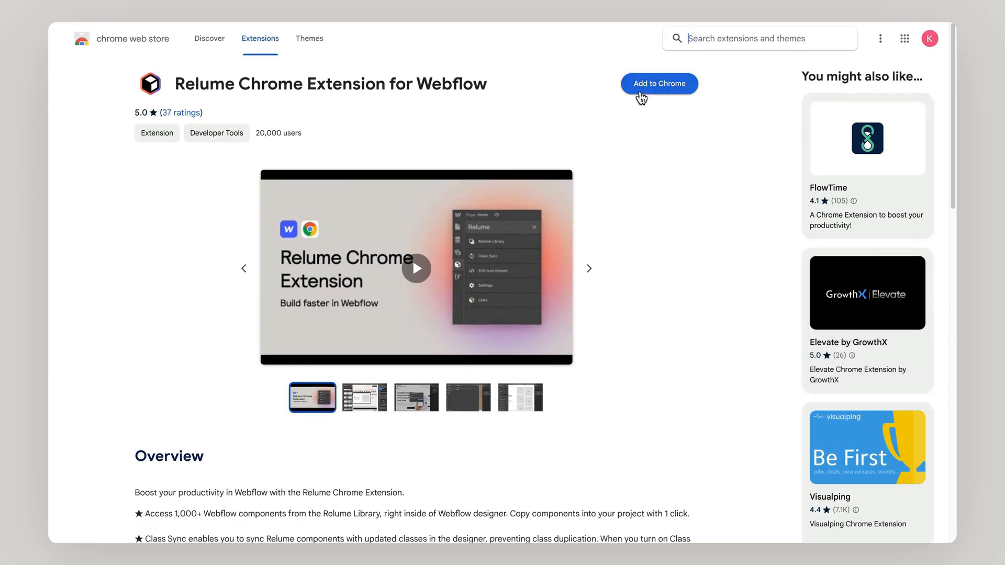
pyautogui.click(660, 89)
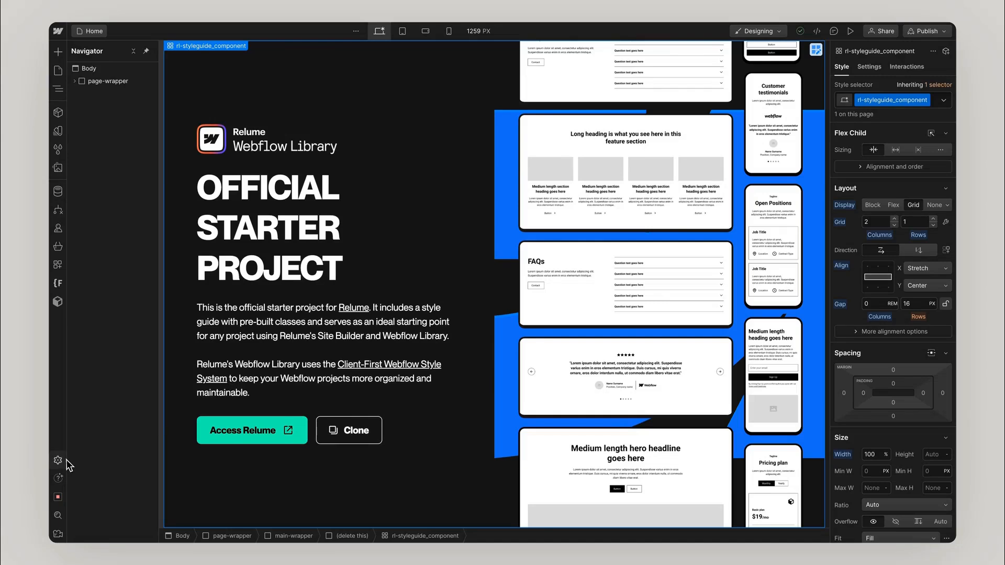
# Step: Save a backup of the Webflow site named "BEFORE Importing"
pyautogui.click(58, 461)
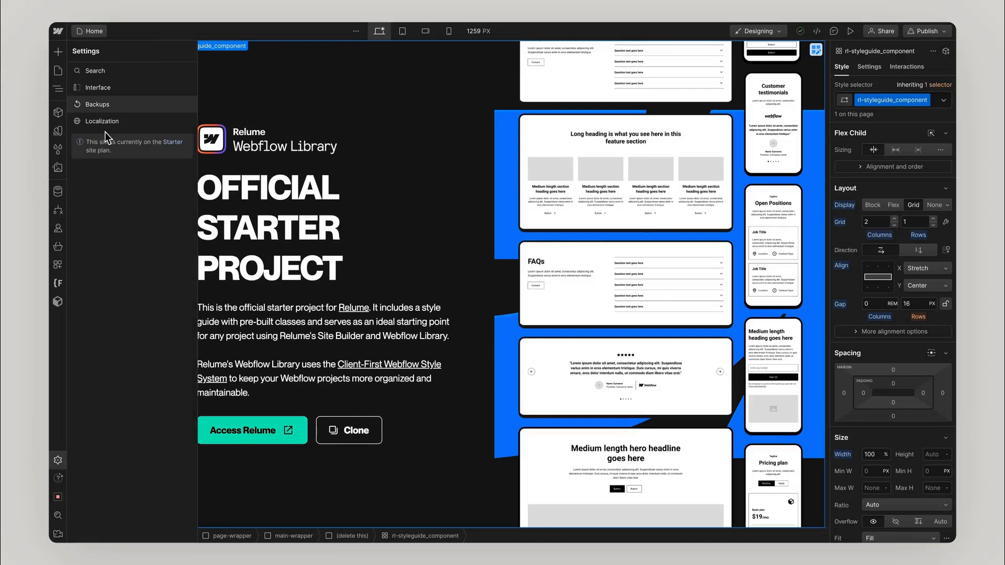
pyautogui.click(105, 105)
pyautogui.click(490, 55)
pyautogui.write('BEFORE Importing')
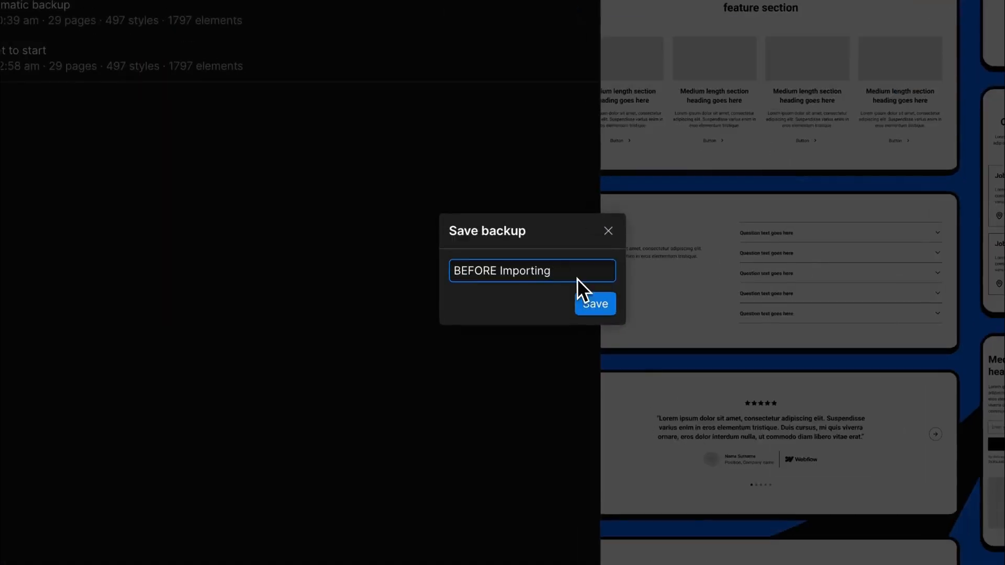
pyautogui.click(581, 300)
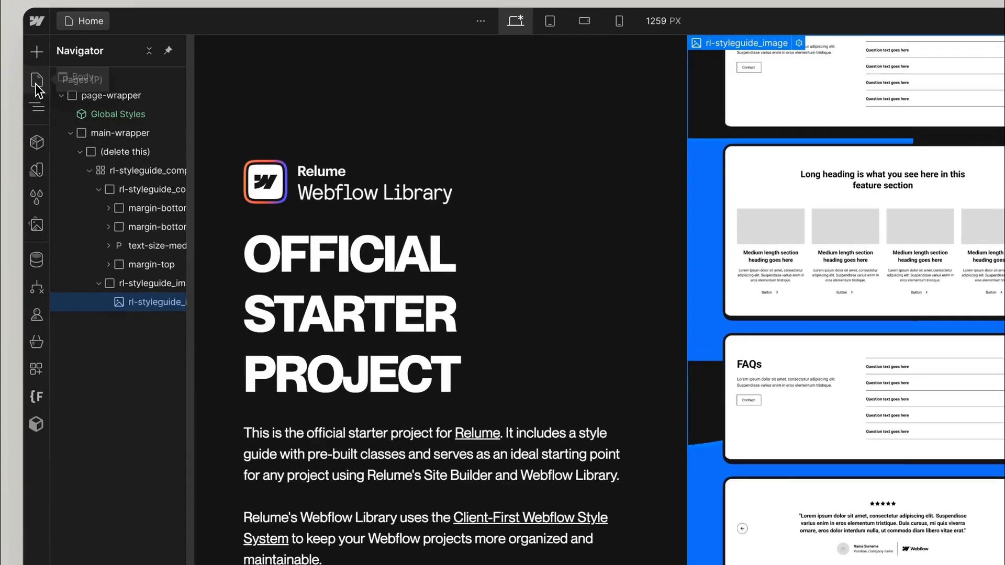
# Step: Launch the connected Relume Site Builder Import app in the Webflow site
pyautogui.click(58, 70)
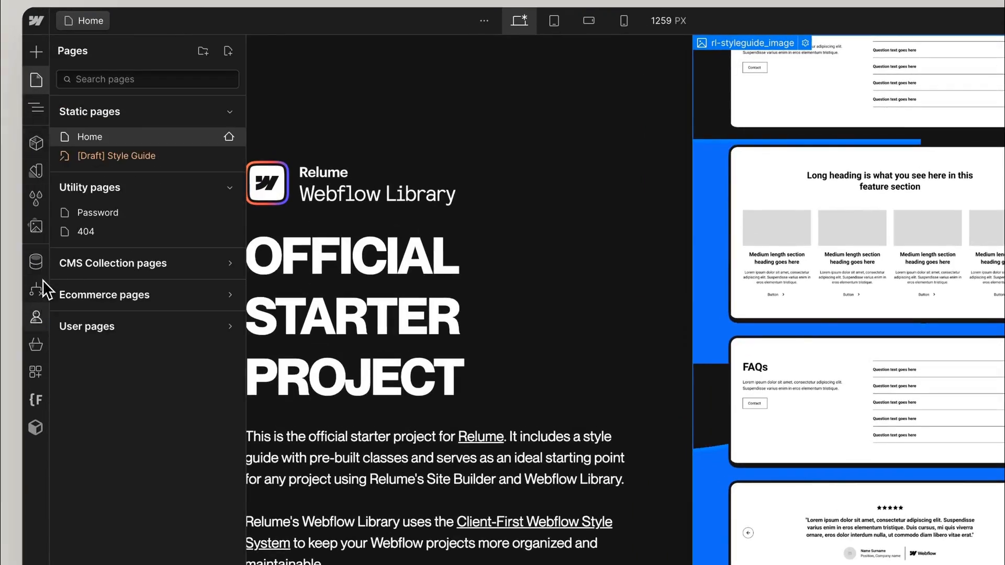
pyautogui.click(37, 366)
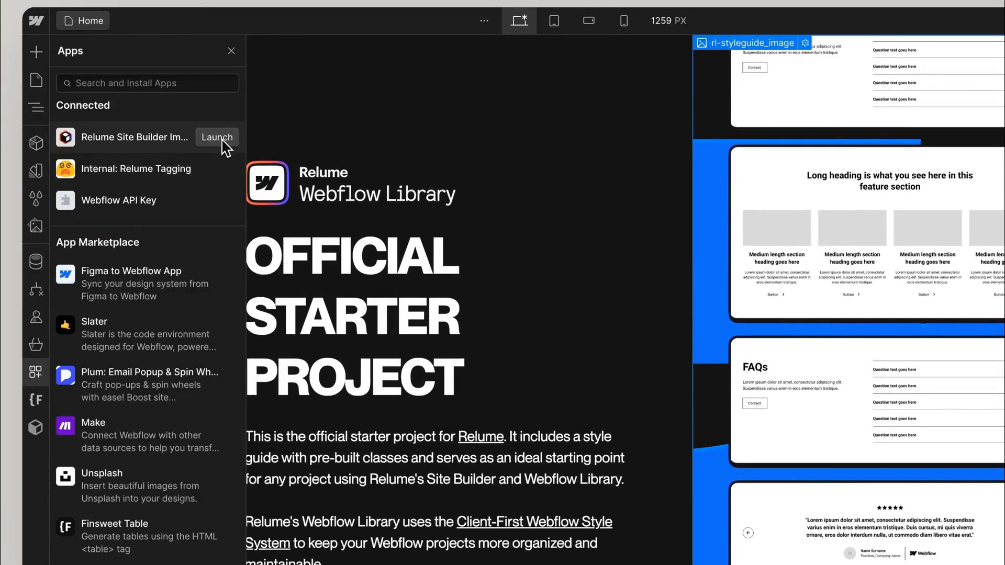
pyautogui.click(218, 138)
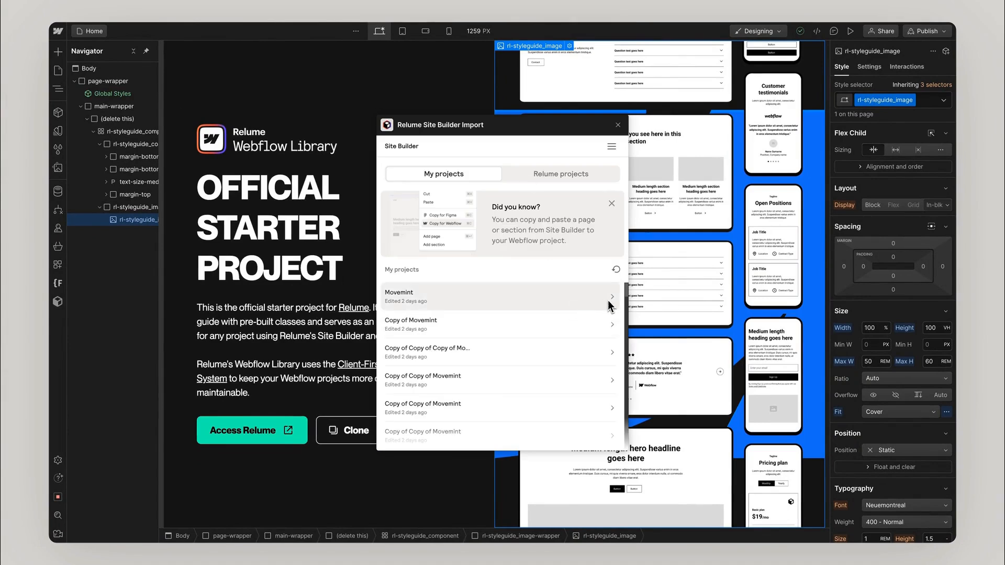
# Step: Browse the Movemint project down to its Home page sections, and import all pages of its Primary Sitemap
pyautogui.click(608, 304)
pyautogui.click(486, 298)
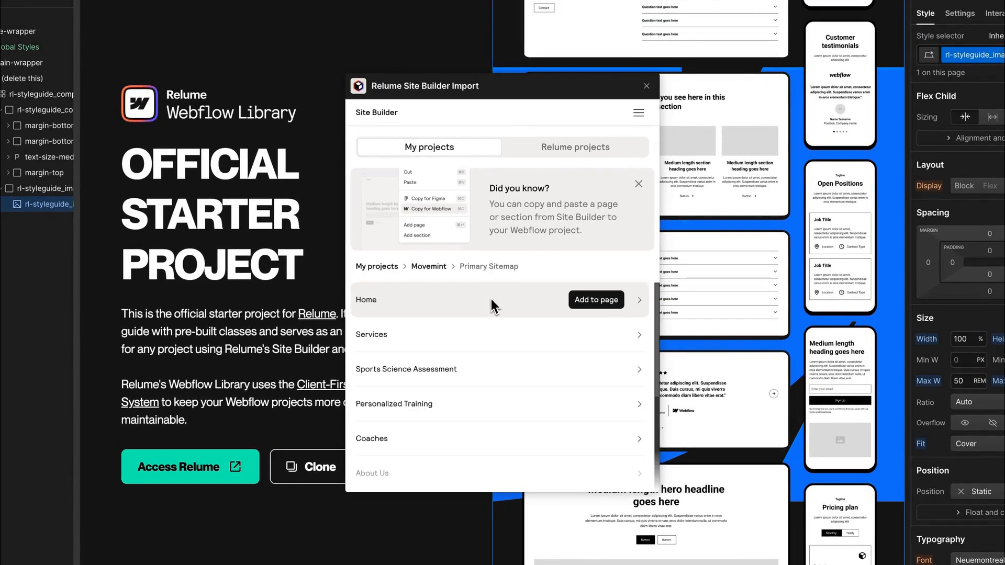
pyautogui.click(491, 308)
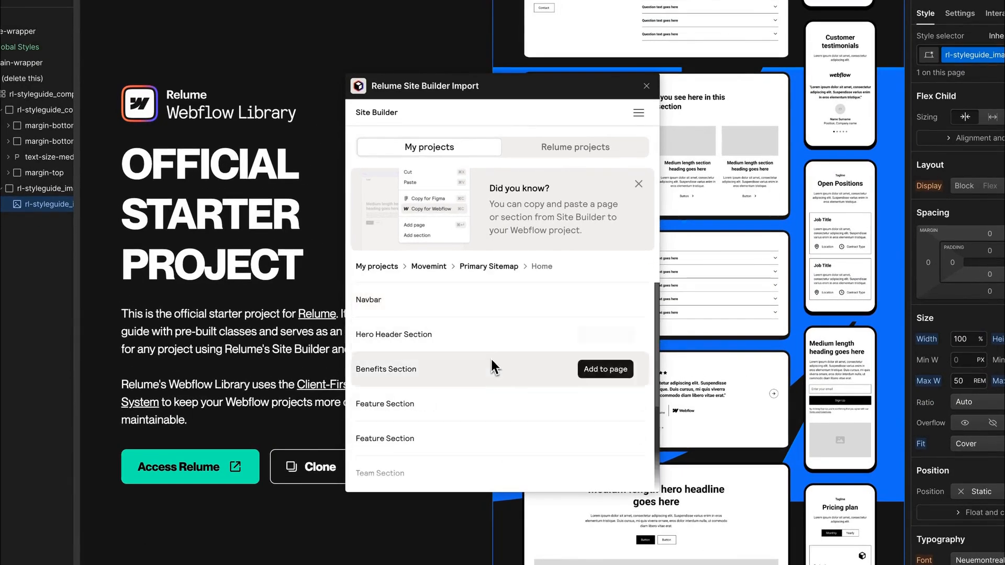
pyautogui.click(429, 267)
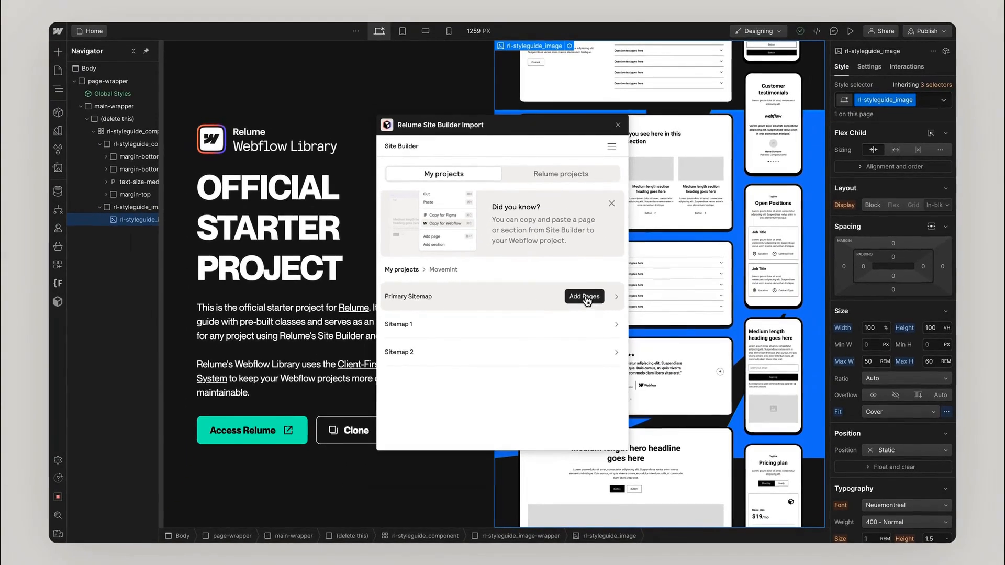
pyautogui.click(585, 297)
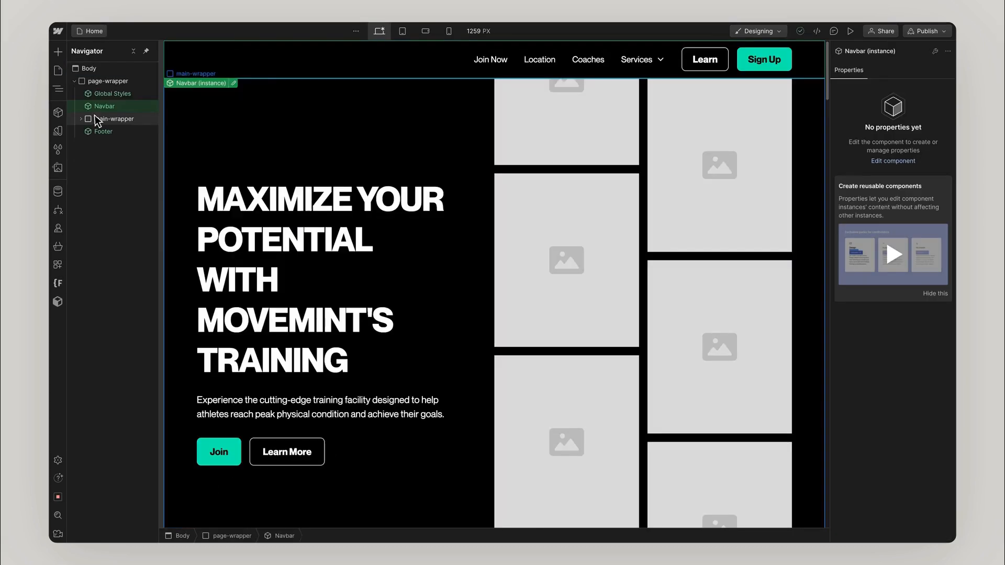
# Step: Examine the layout and section structure of the imported Home and Coaches pages
pyautogui.click(80, 119)
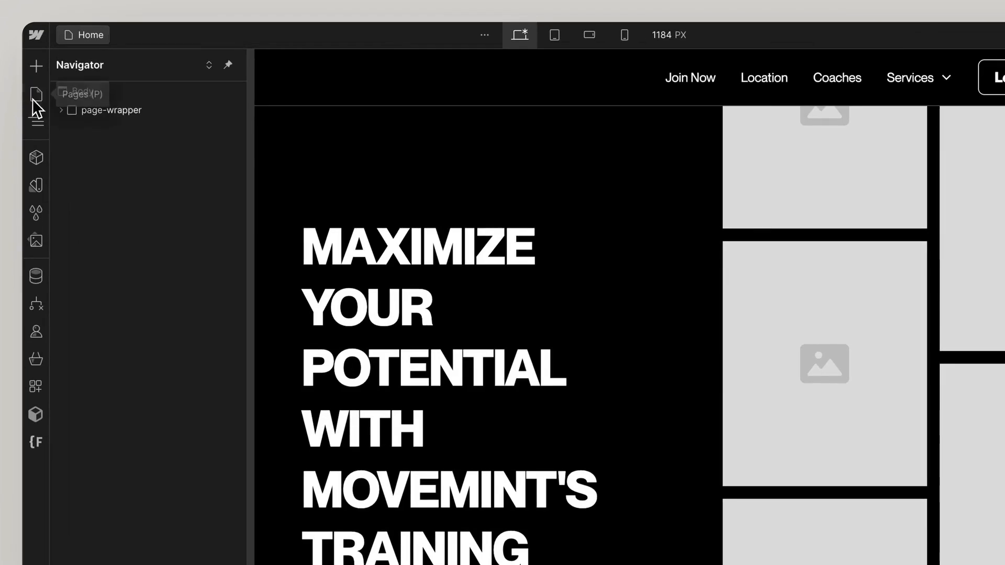
pyautogui.click(60, 69)
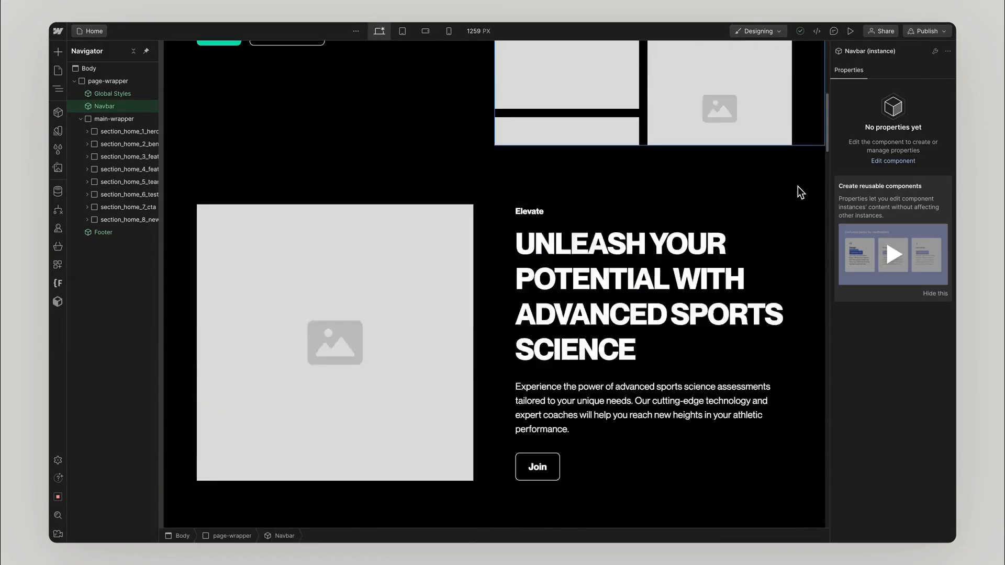
pyautogui.scroll(-10, 798, 186)
pyautogui.scroll(-15, 797, 186)
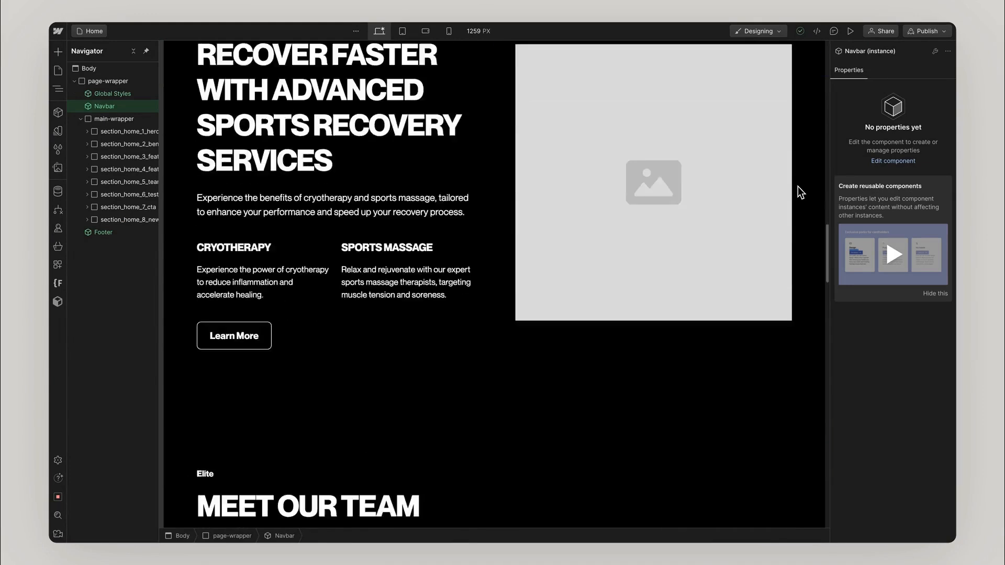
pyautogui.scroll(-5, 798, 187)
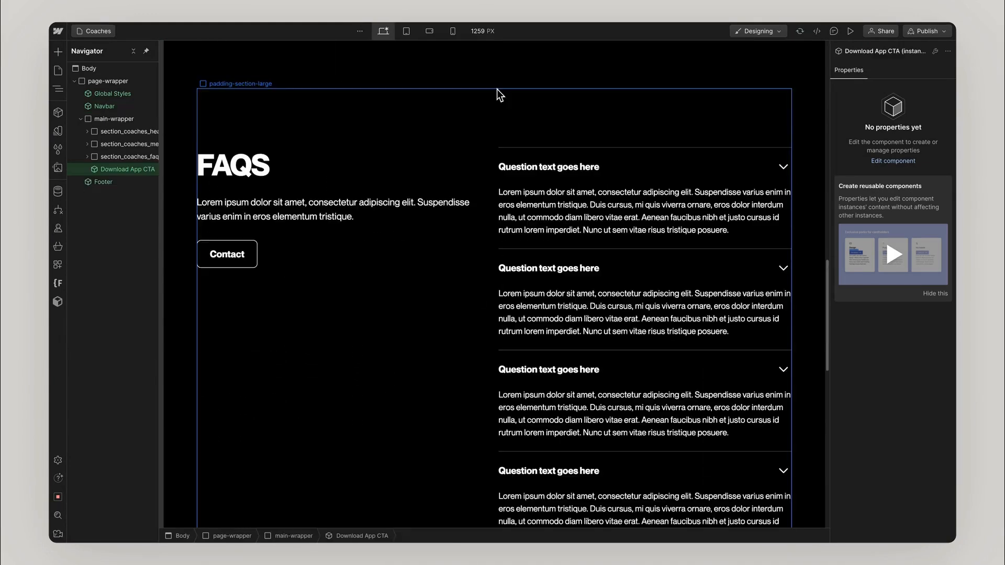
pyautogui.scroll(-5, 497, 92)
pyautogui.scroll(-4, 484, 197)
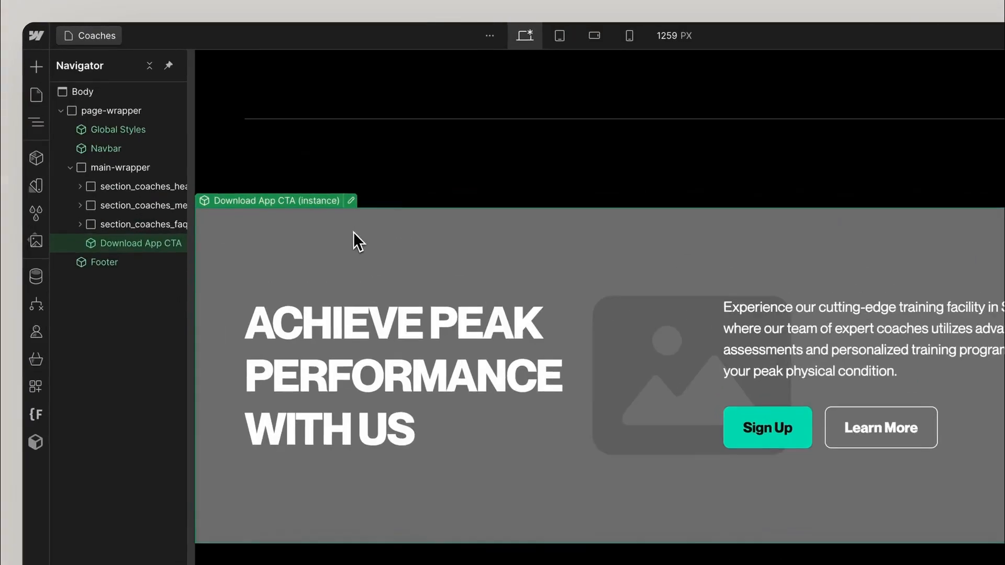
# Step: Create a new static page named "App Download 2"
pyautogui.click(59, 114)
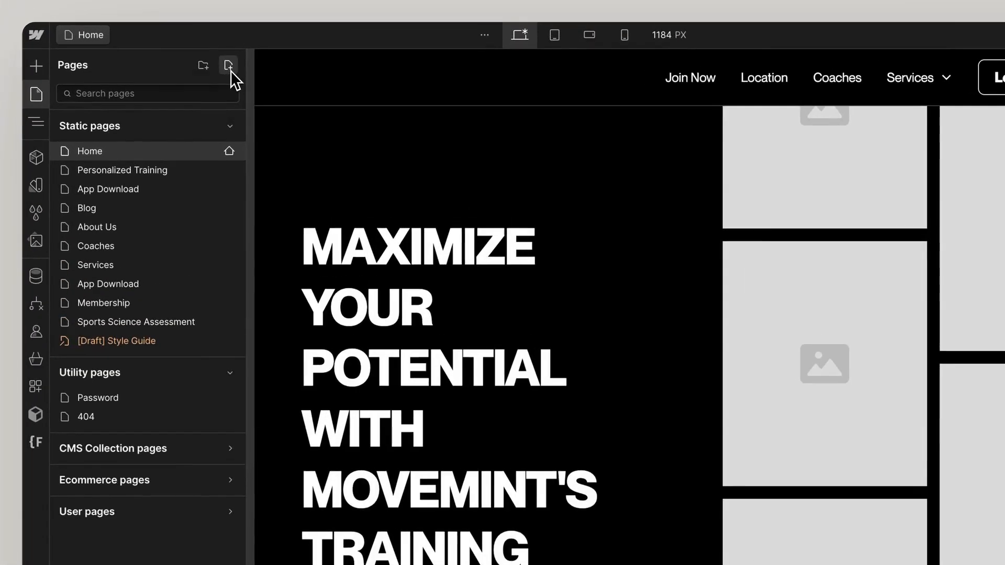
pyautogui.click(186, 53)
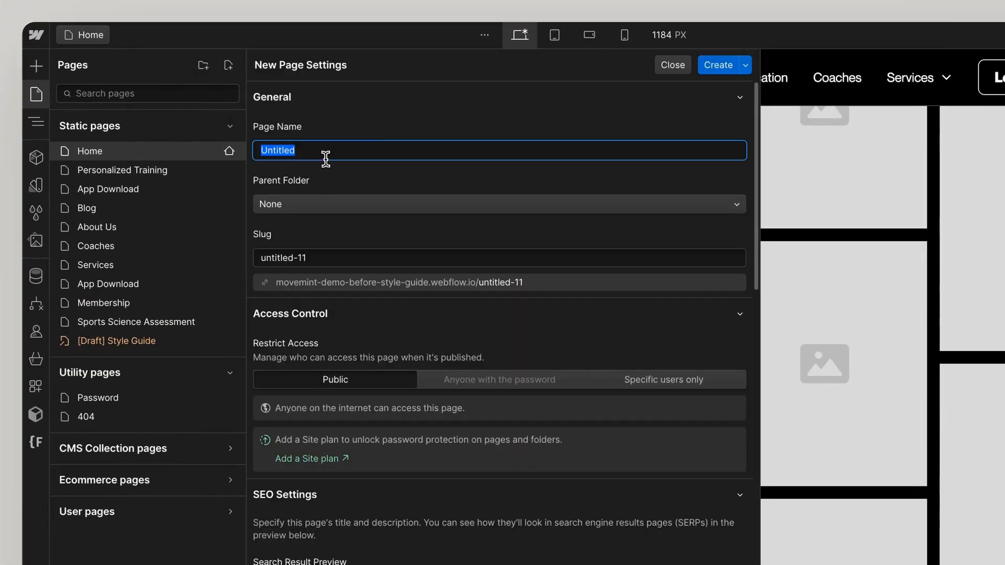
pyautogui.write('App Download 2')
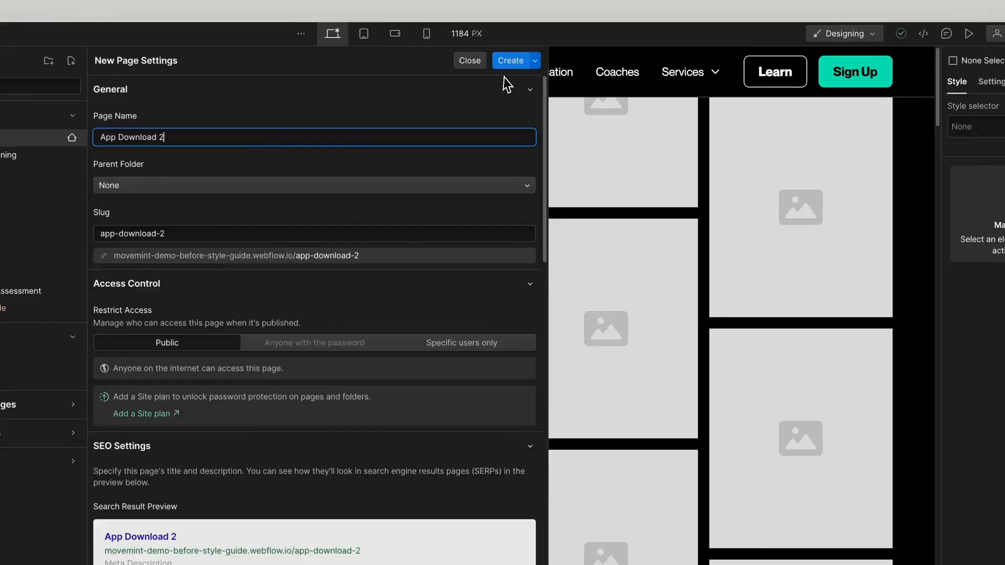
pyautogui.click(516, 64)
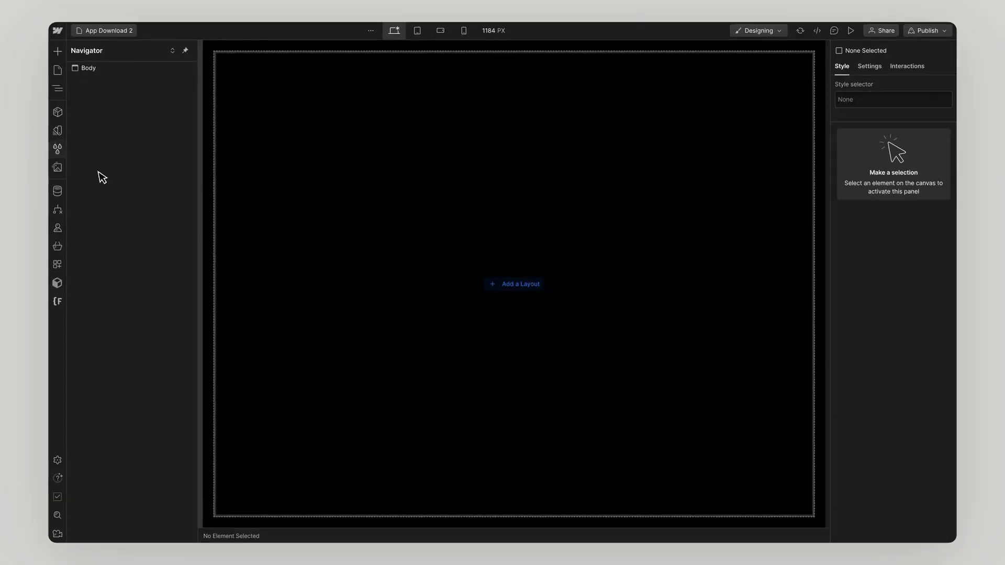
# Step: Import the App Download page from Movemint's Primary Sitemap into the new page with Relume Site Builder Import, and expand its page-wrapper
pyautogui.click(56, 270)
pyautogui.click(172, 111)
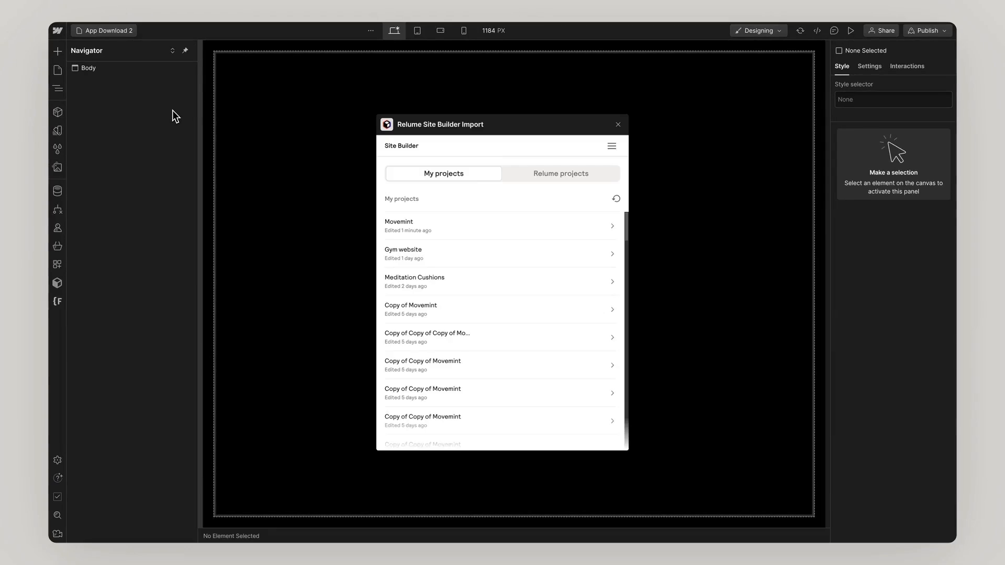
pyautogui.click(469, 219)
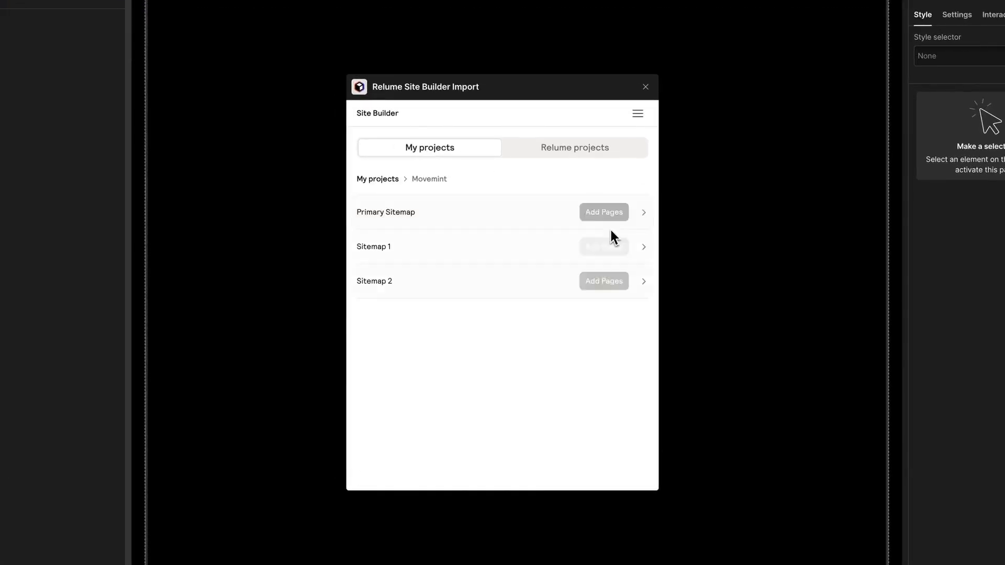
pyautogui.click(492, 218)
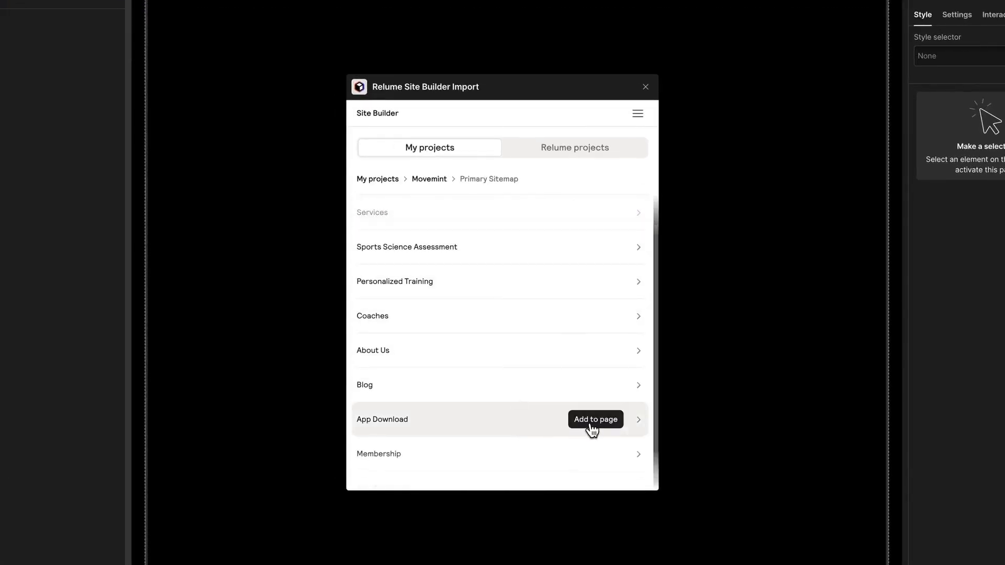
pyautogui.click(591, 421)
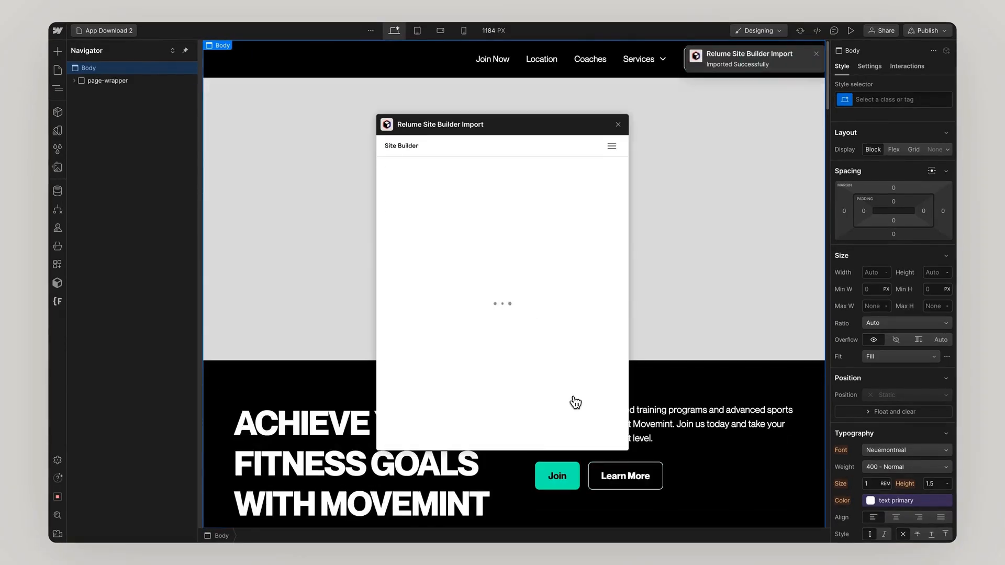
pyautogui.click(618, 124)
pyautogui.click(75, 80)
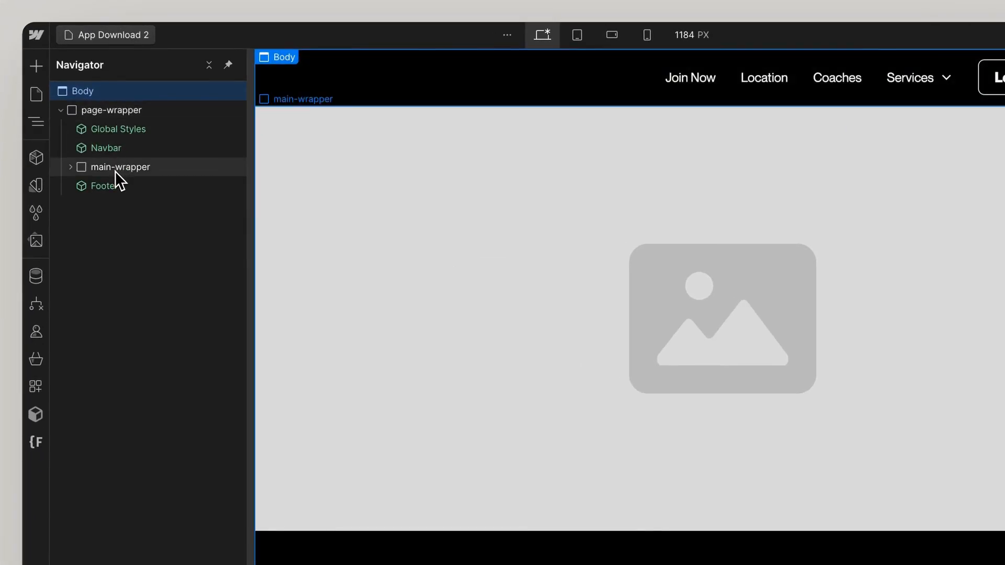
# Step: Expand main-wrapper on the App Download 2 page to examine its imported sections
pyautogui.click(71, 168)
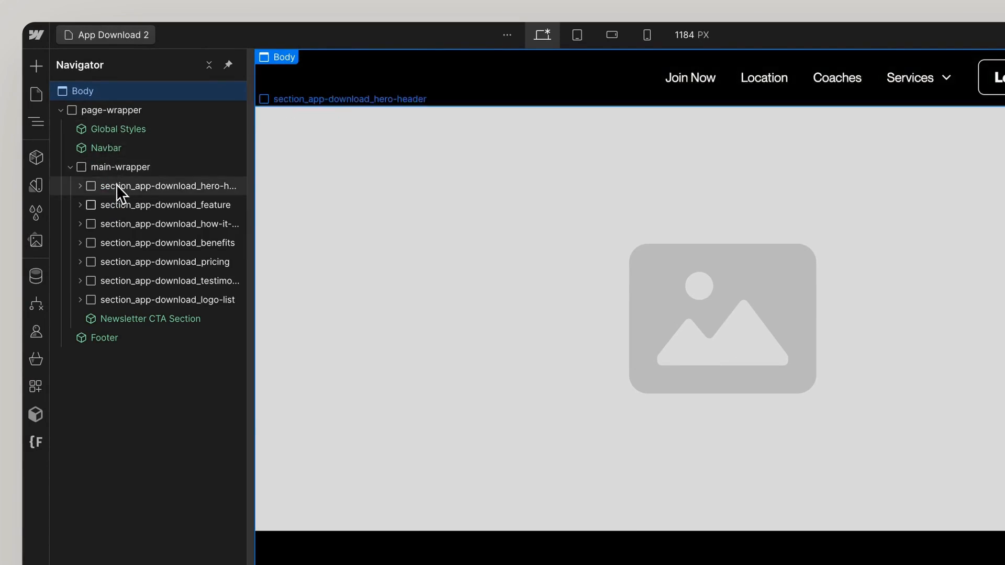
pyautogui.click(191, 341)
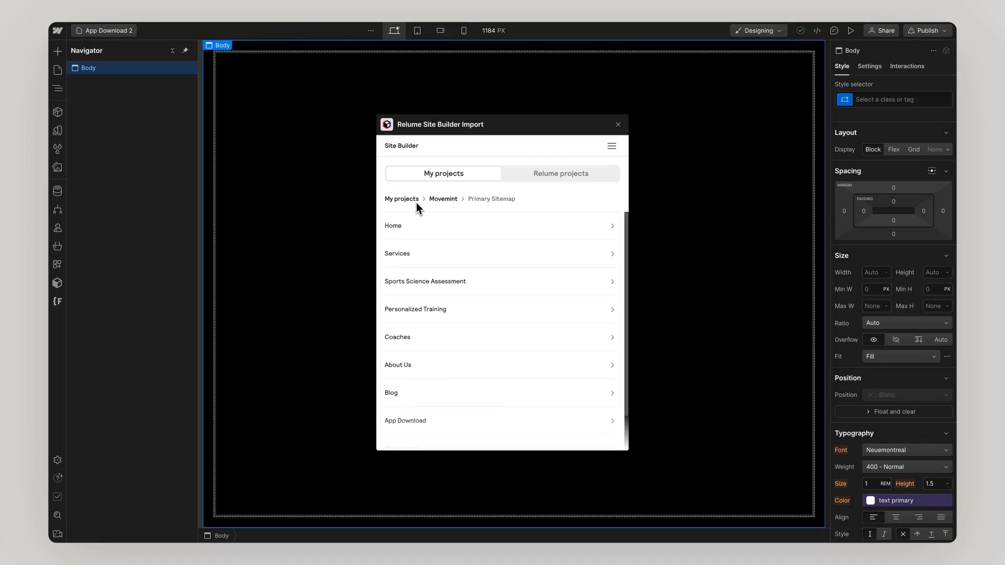
# Step: Browse Movemint's Primary Sitemap to the Services page in Relume Site Builder Import, and add its FAQ Section to the page
pyautogui.click(441, 199)
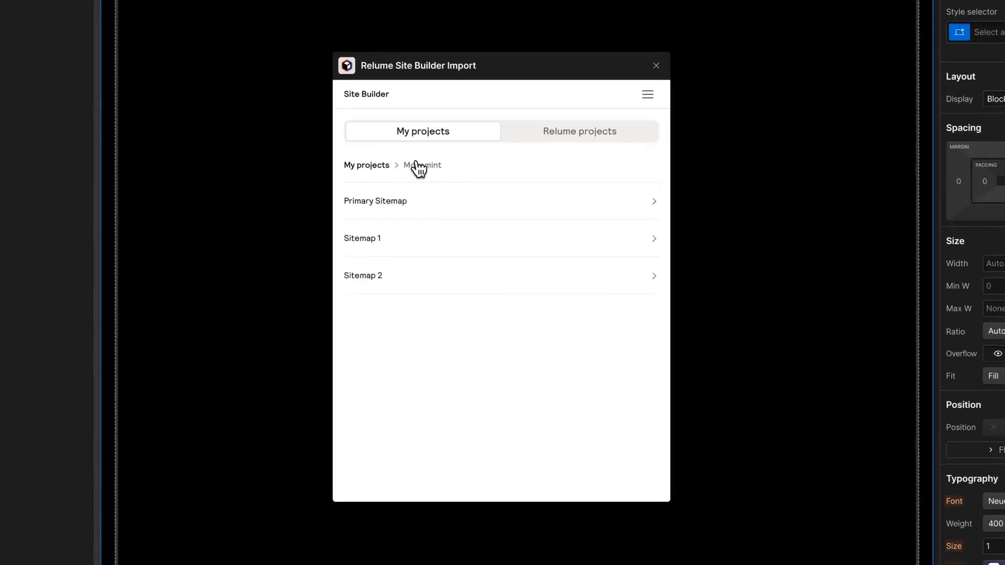
pyautogui.click(426, 225)
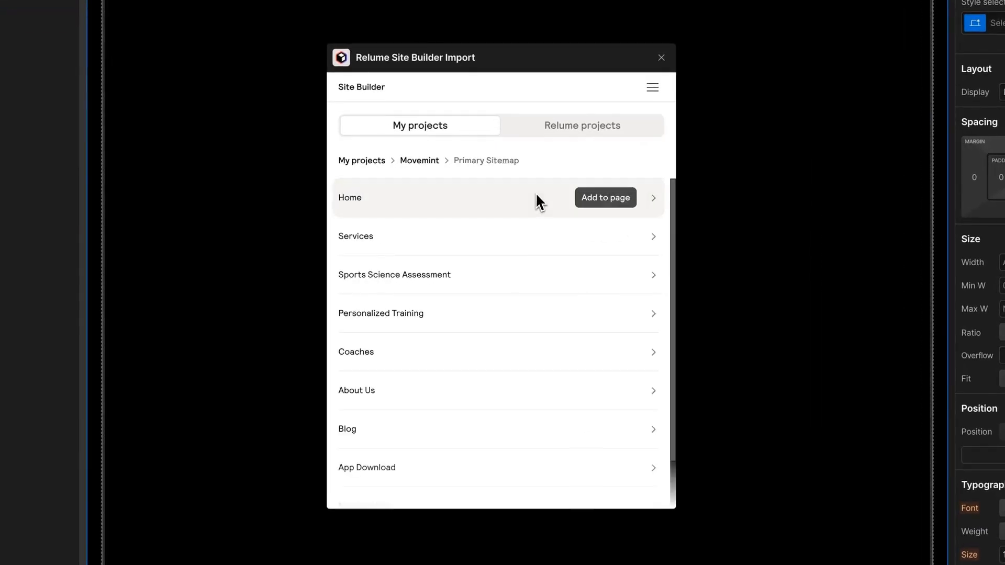
pyautogui.click(530, 236)
pyautogui.scroll(-2, 505, 324)
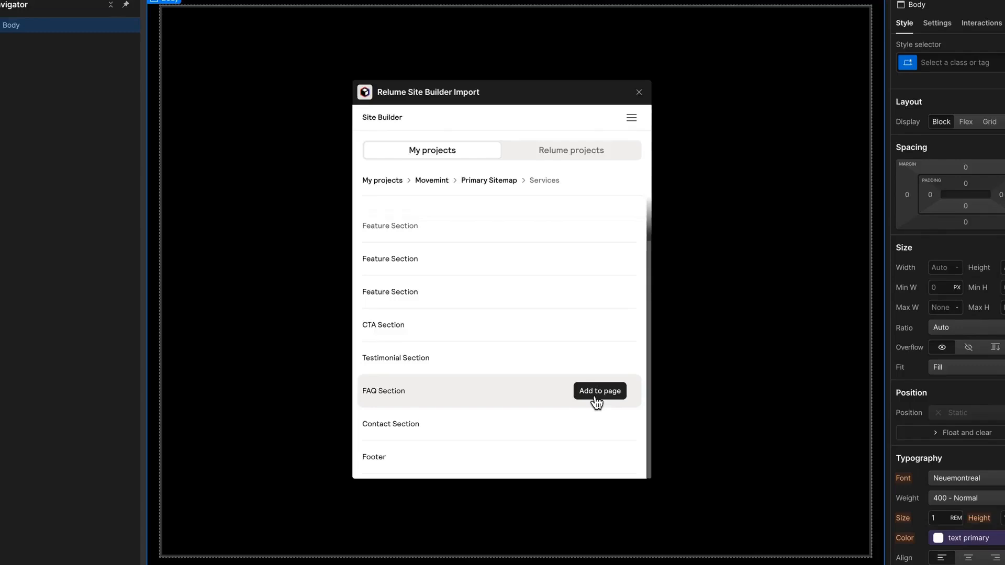
pyautogui.click(615, 408)
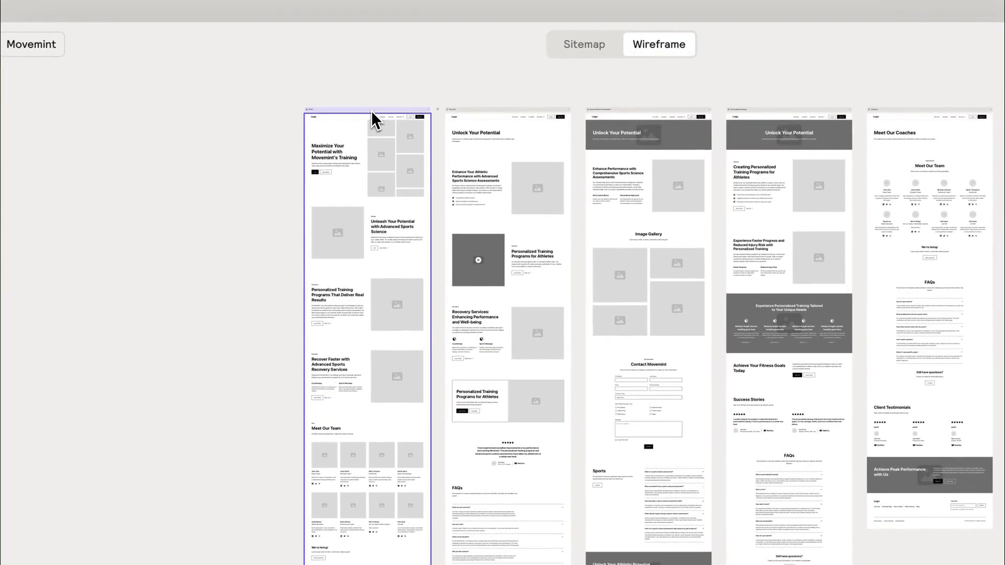
# Step: Copy the Home page wireframe from the Movemint project in Relume, and paste it into the Body of New Home Page in Webflow
pyautogui.rightClick(413, 112)
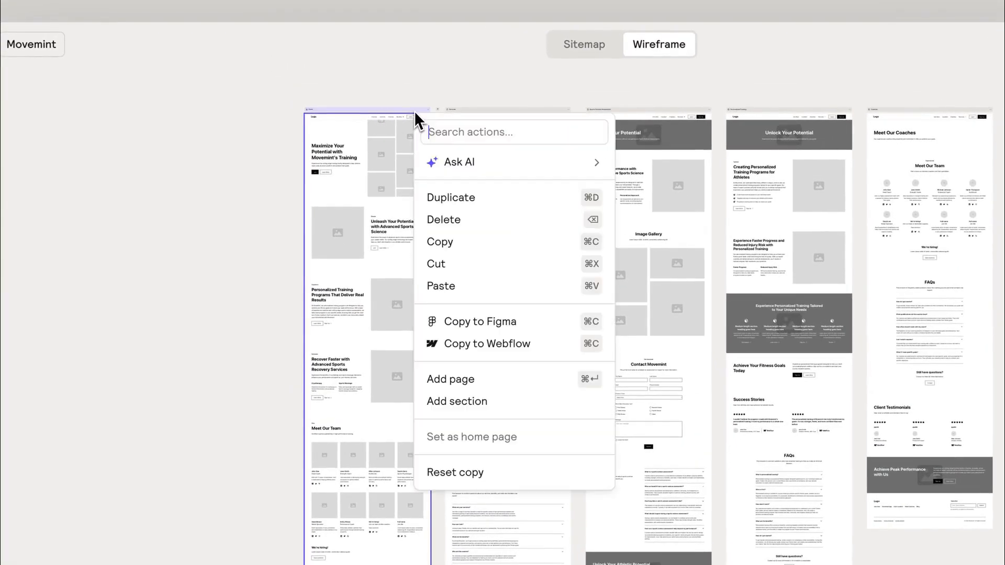
pyautogui.click(472, 241)
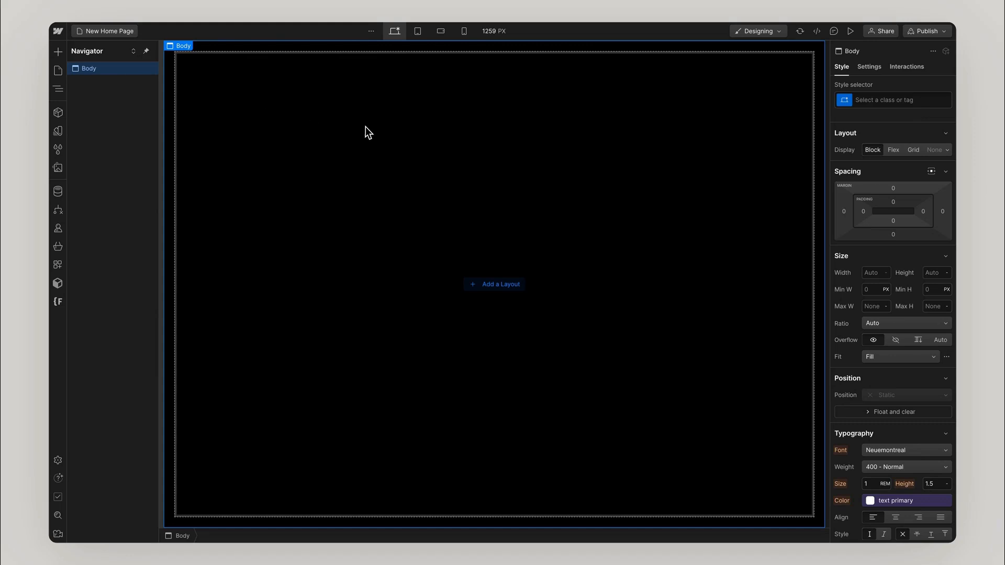
pyautogui.hotkey('ctrl', 'v')
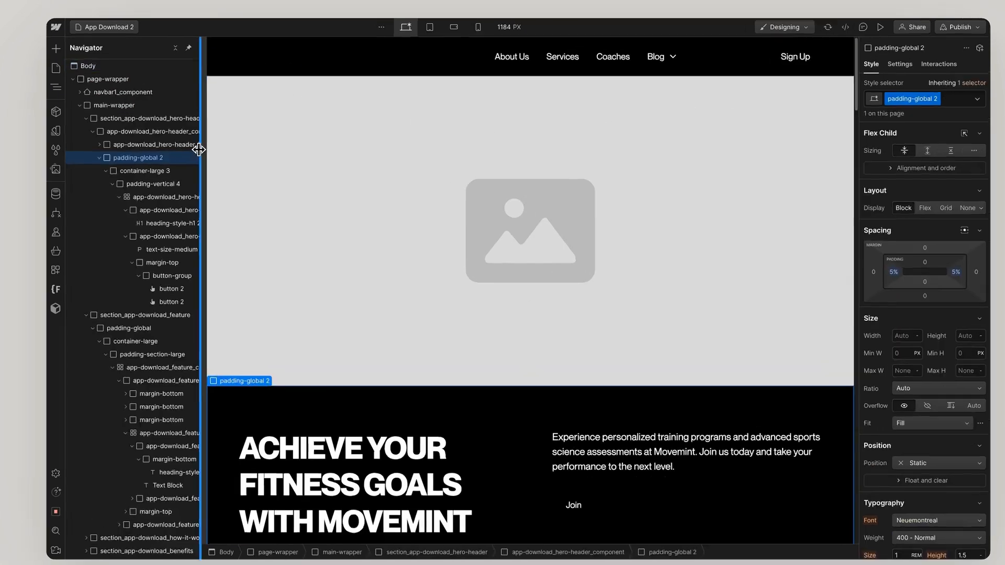
# Step: Widen the Navigator on App Download 2 and inspect the hero header's duplicated classes, from container-large 3 down to both button 2 elements
pyautogui.moveTo(198, 148); pyautogui.dragTo(289, 154)
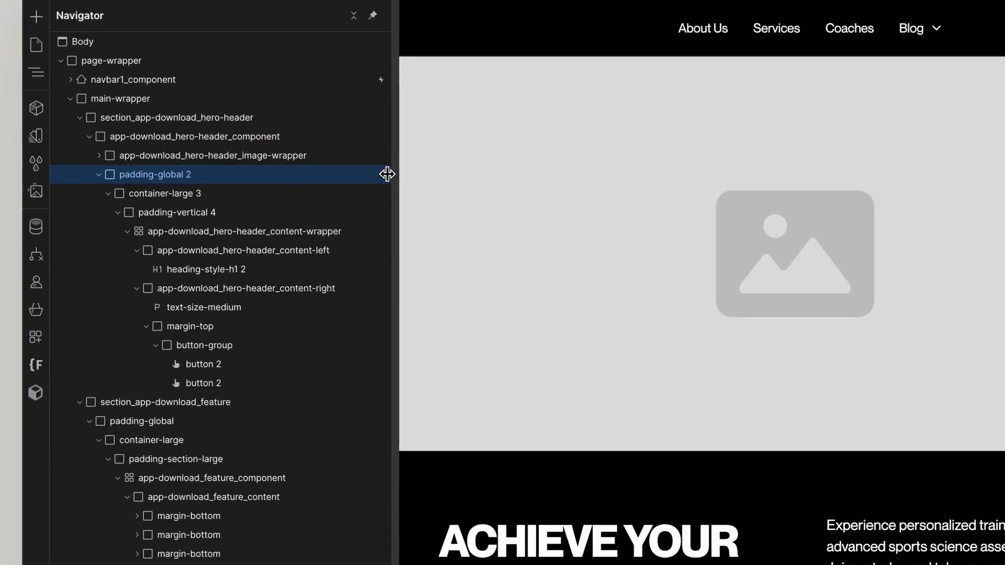
pyautogui.click(229, 193)
pyautogui.click(234, 212)
pyautogui.click(241, 268)
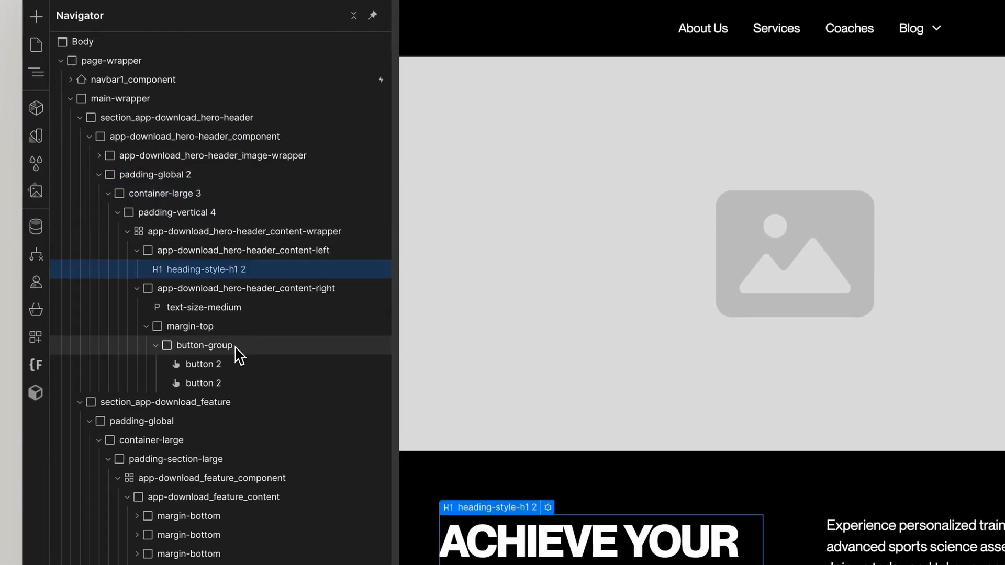
pyautogui.click(235, 363)
pyautogui.click(234, 382)
# Step: Search the style selectors for "button" and open the name of the button 2 class for editing
pyautogui.press('g')
pyautogui.click(148, 46)
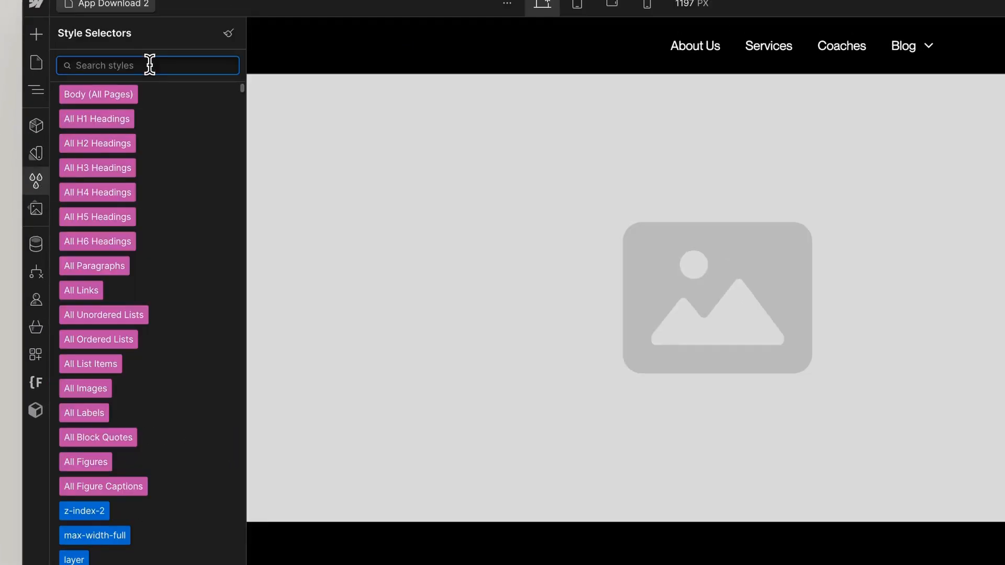
pyautogui.write('button')
pyautogui.click(235, 245)
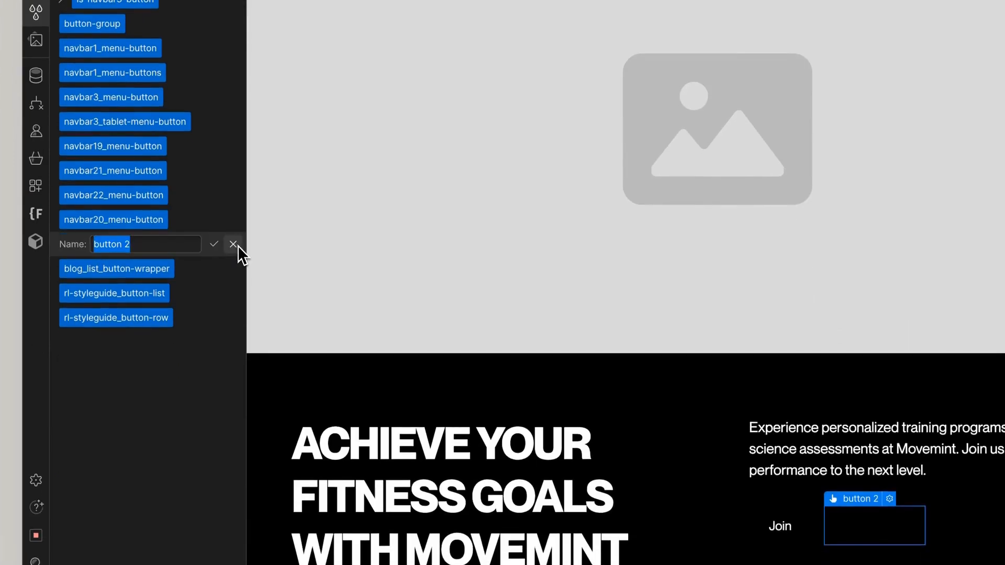
pyautogui.click(221, 246)
pyautogui.click(212, 246)
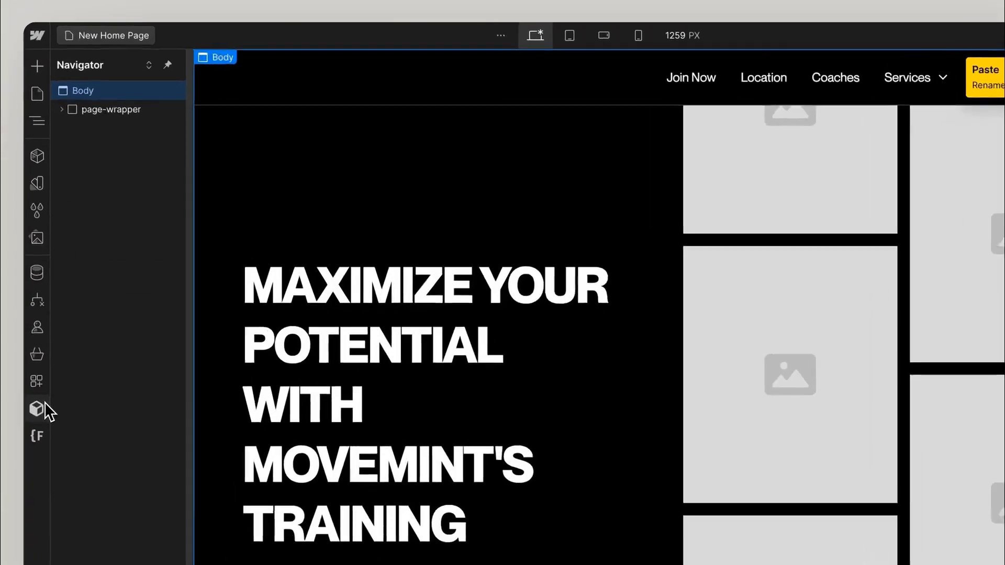
# Step: Open Class Sync in the Relume extension on New Home Page and turn on Sync Mode
pyautogui.click(58, 283)
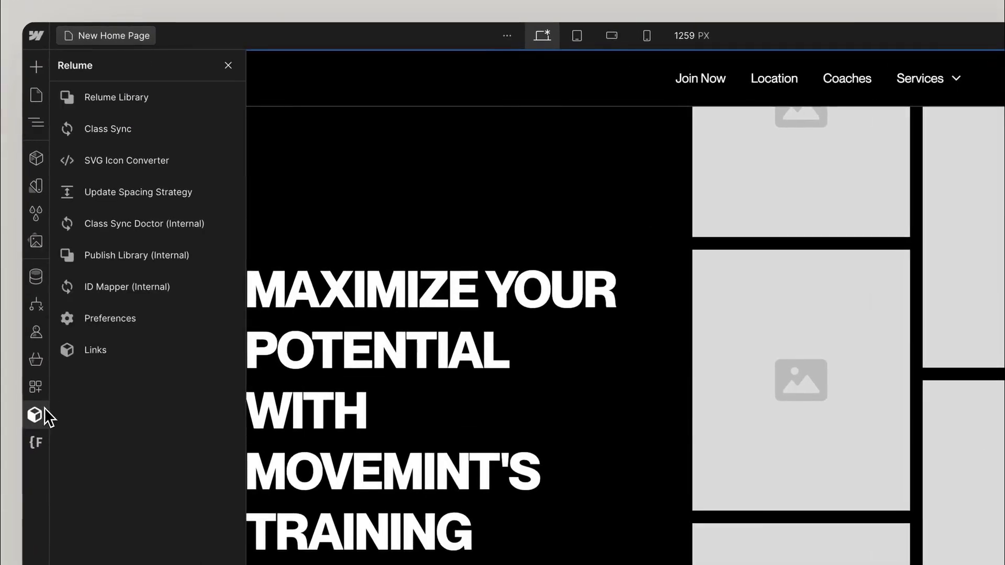
pyautogui.click(140, 94)
pyautogui.click(270, 160)
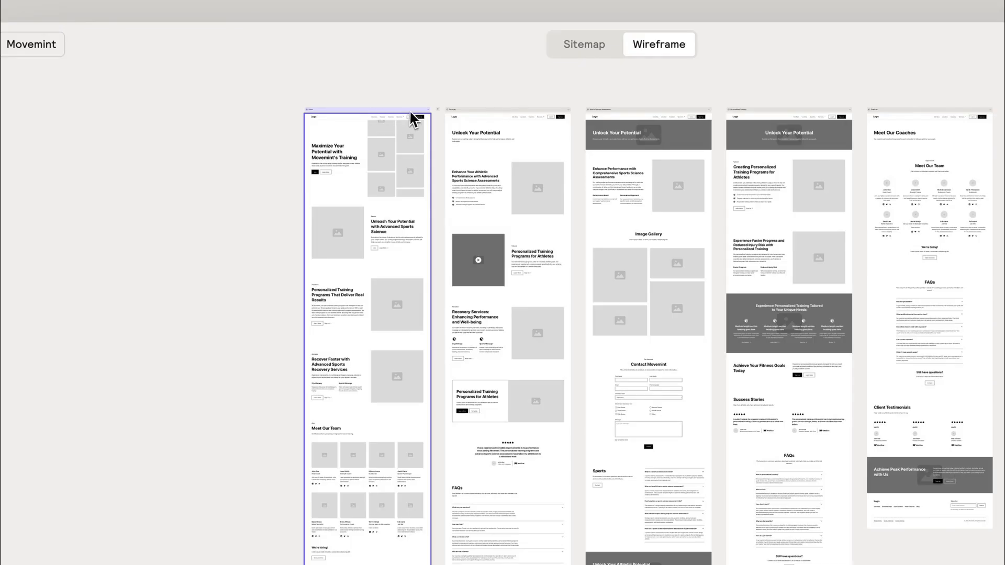
# Step: Copy Movemint's Home wireframe from Relume again and paste it into the empty Body of New Home Page with class syncing enabled
pyautogui.rightClick(412, 110)
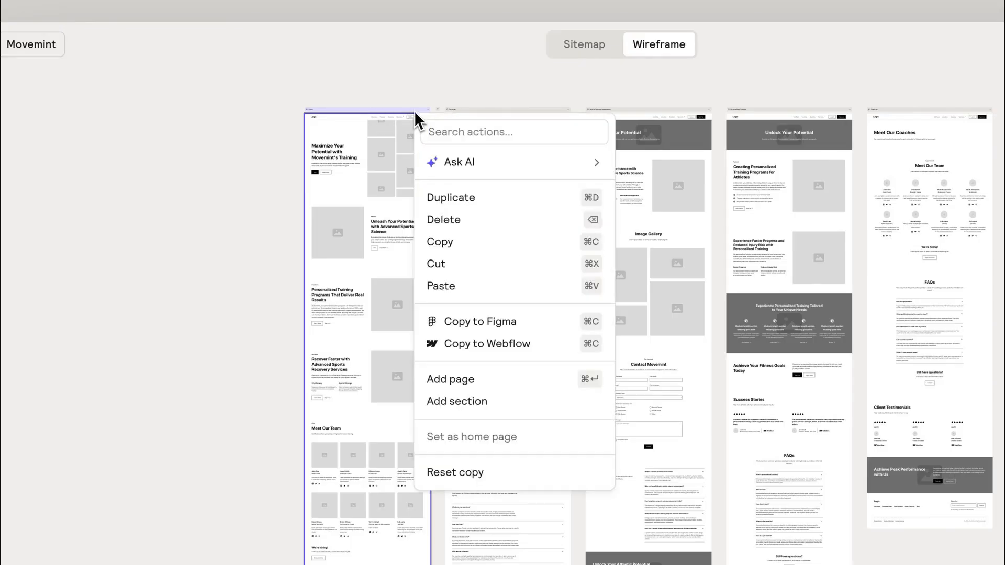
pyautogui.click(470, 241)
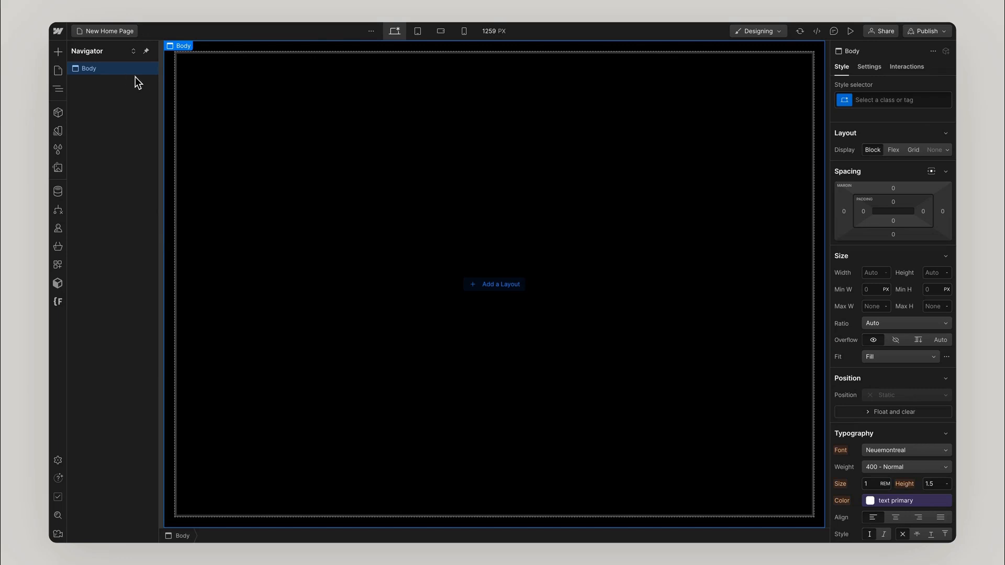
pyautogui.hotkey('ctrl', 'v')
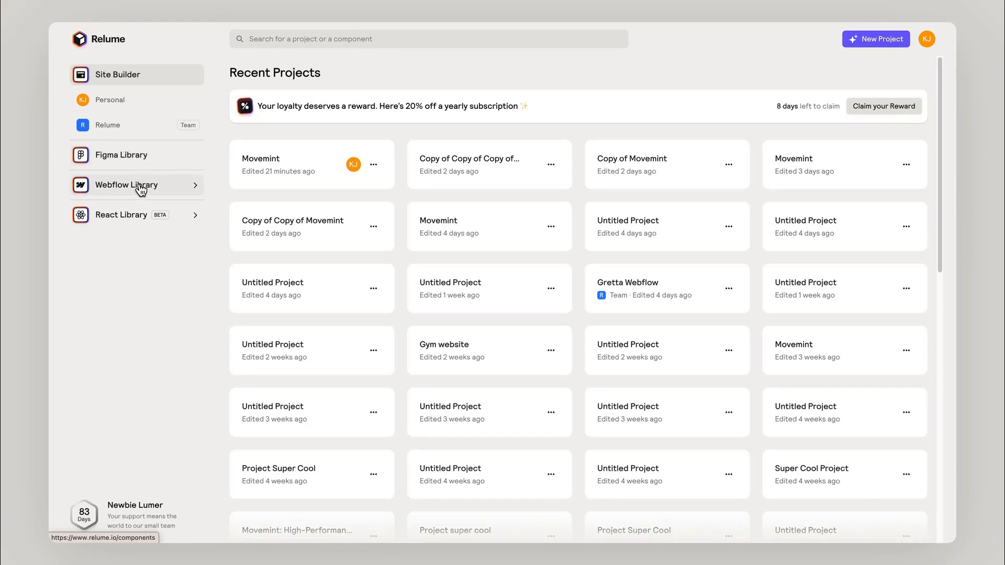
# Step: Search Relume's Webflow Library for "header 76" and preview the Header 76 component
pyautogui.click(140, 191)
pyautogui.click(330, 41)
pyautogui.write('header 76')
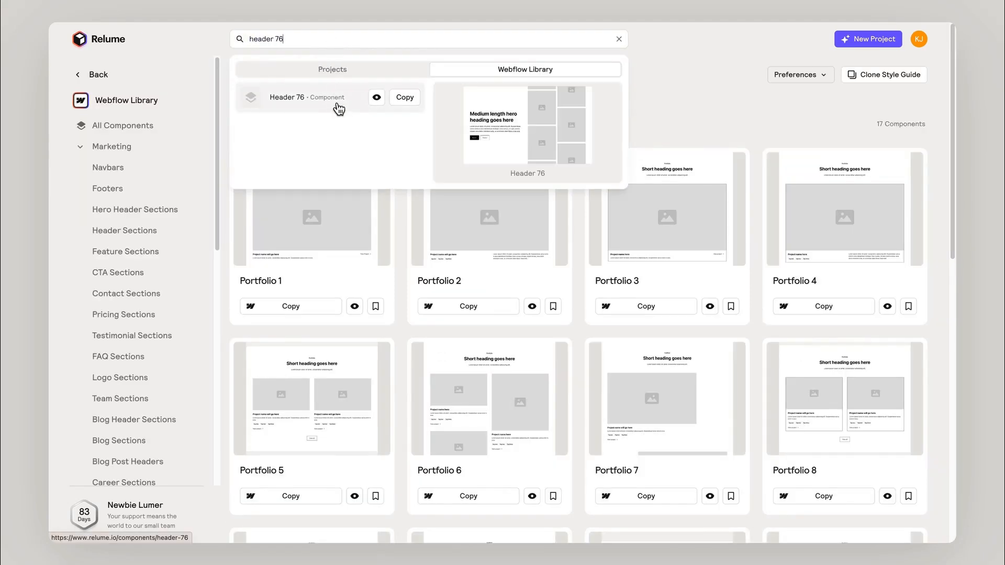
pyautogui.click(382, 101)
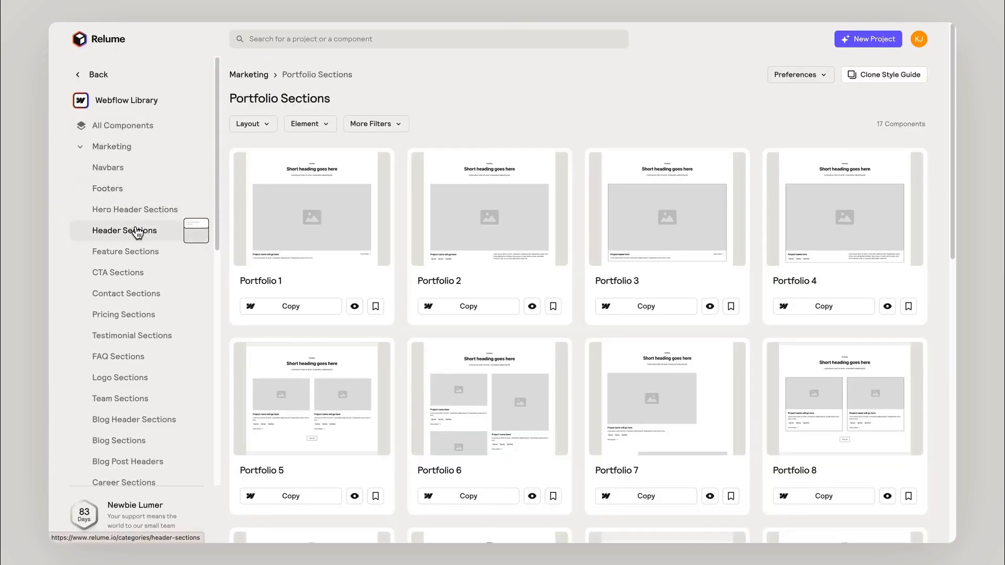
# Step: Copy Header 76 from the library's Hero Header Sections, and paste it into main-wrapper on New Home Page in Webflow
pyautogui.click(147, 215)
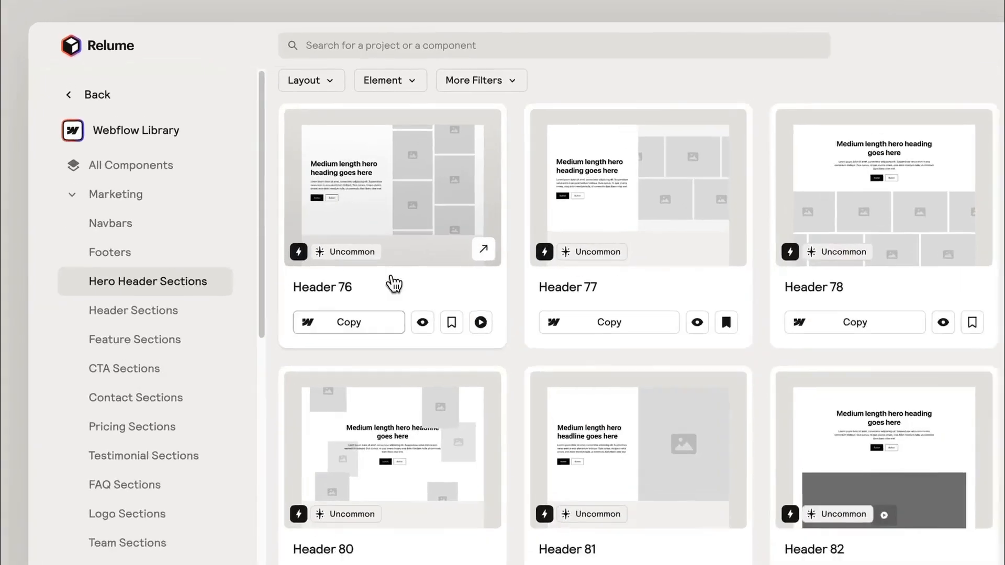
pyautogui.click(372, 350)
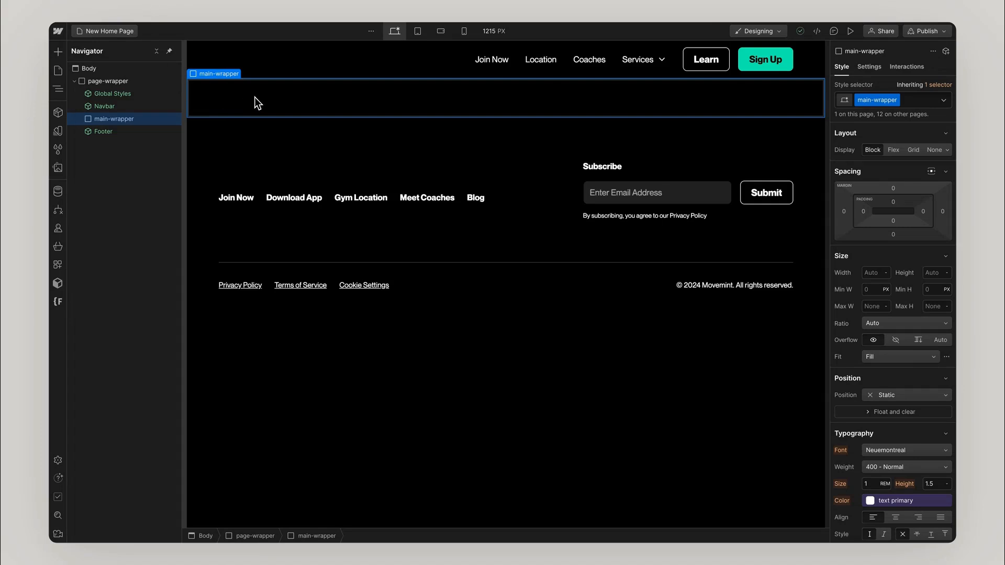
pyautogui.hotkey('ctrl', 'v')
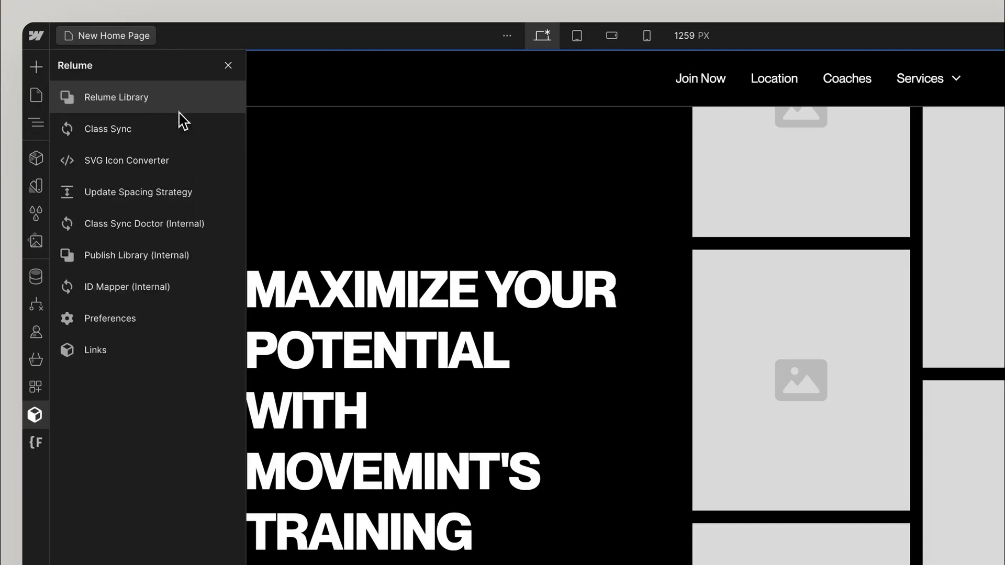
# Step: Enable Sync Mode for copied components in the Relume extension's Class Sync settings
pyautogui.click(160, 129)
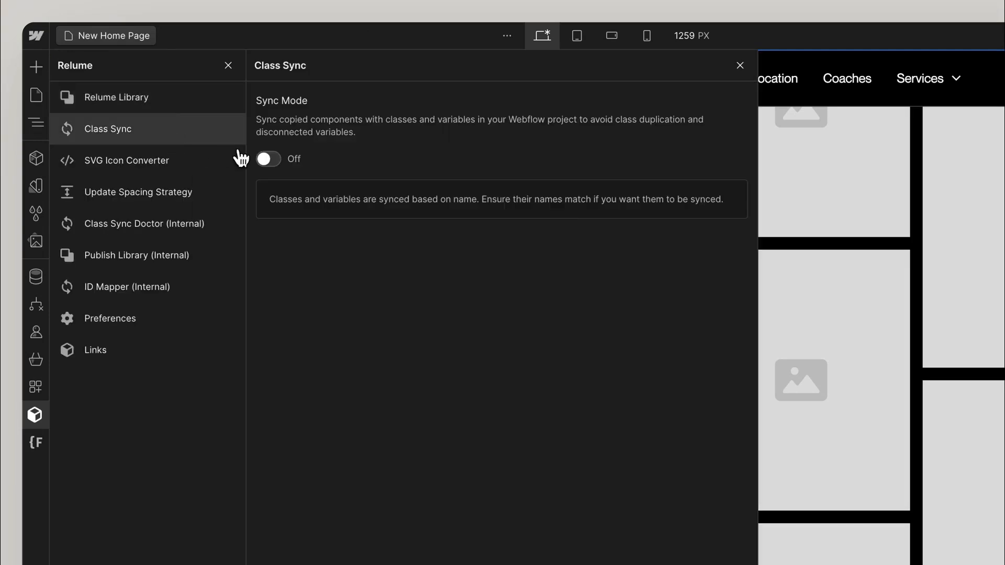
pyautogui.click(282, 169)
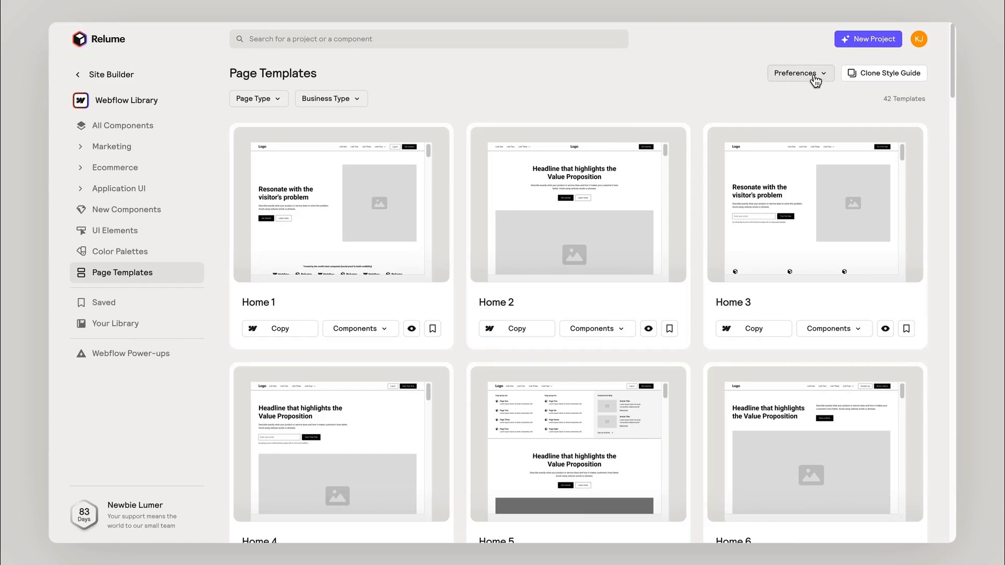
# Step: Try the Wrappers spacing strategy in Relume's Webflow Library preferences, and set the strategy back to Blocks
pyautogui.click(815, 78)
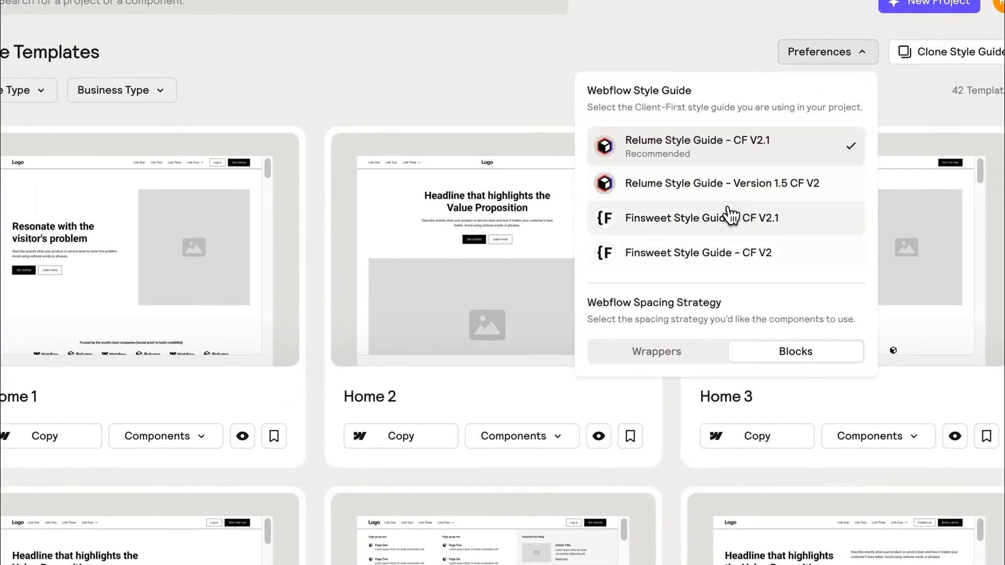
pyautogui.moveTo(766, 275)
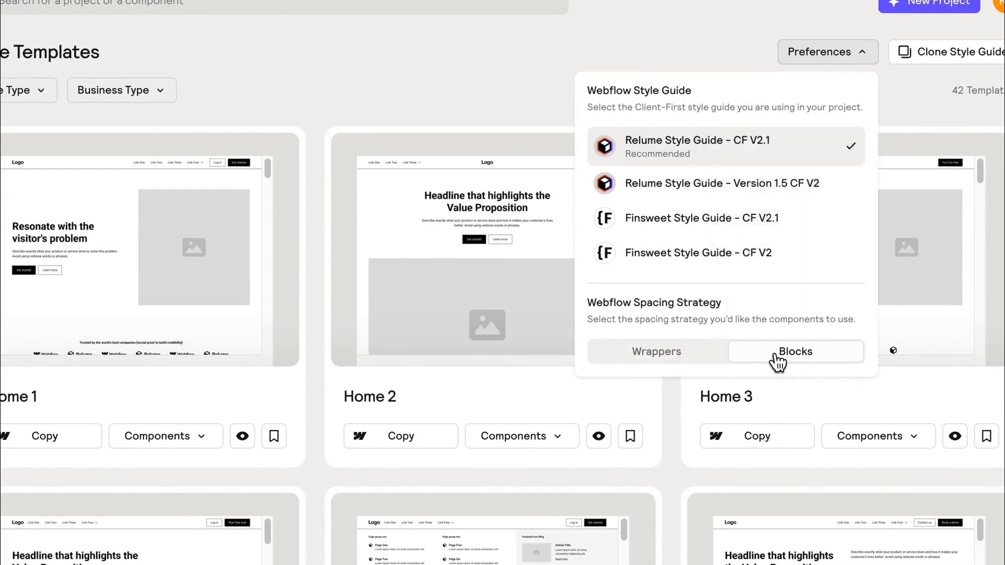
pyautogui.click(717, 358)
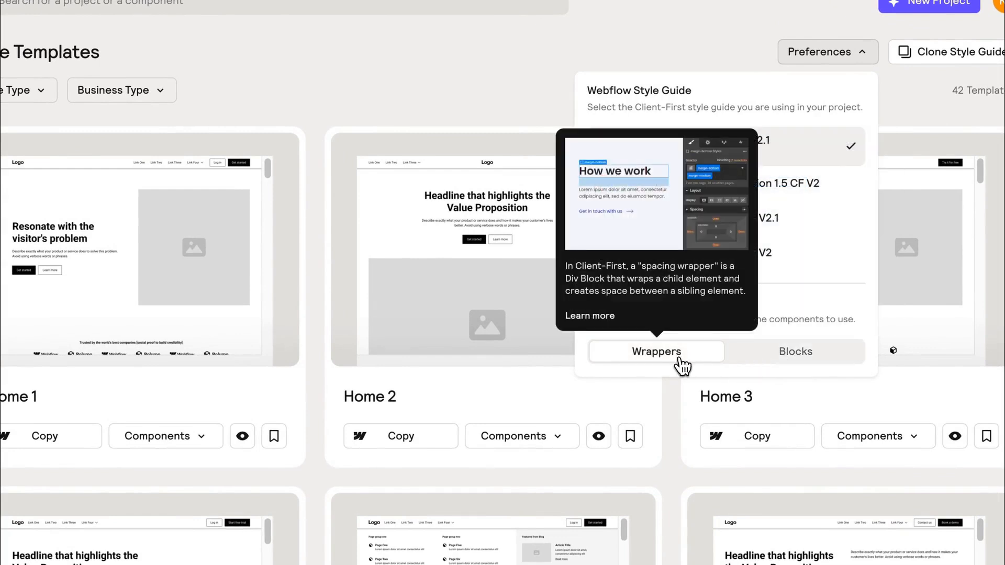
pyautogui.moveTo(747, 366)
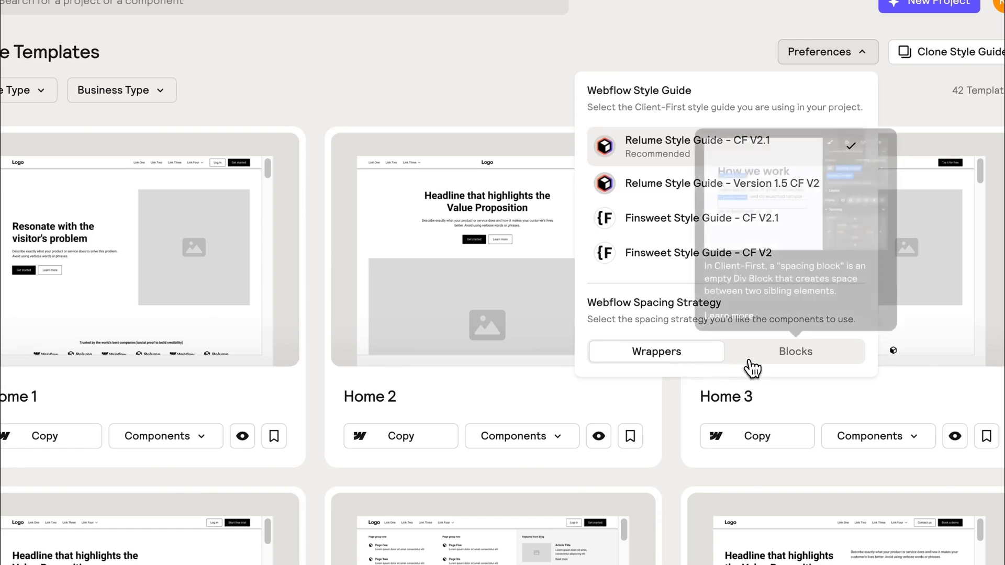
pyautogui.click(798, 362)
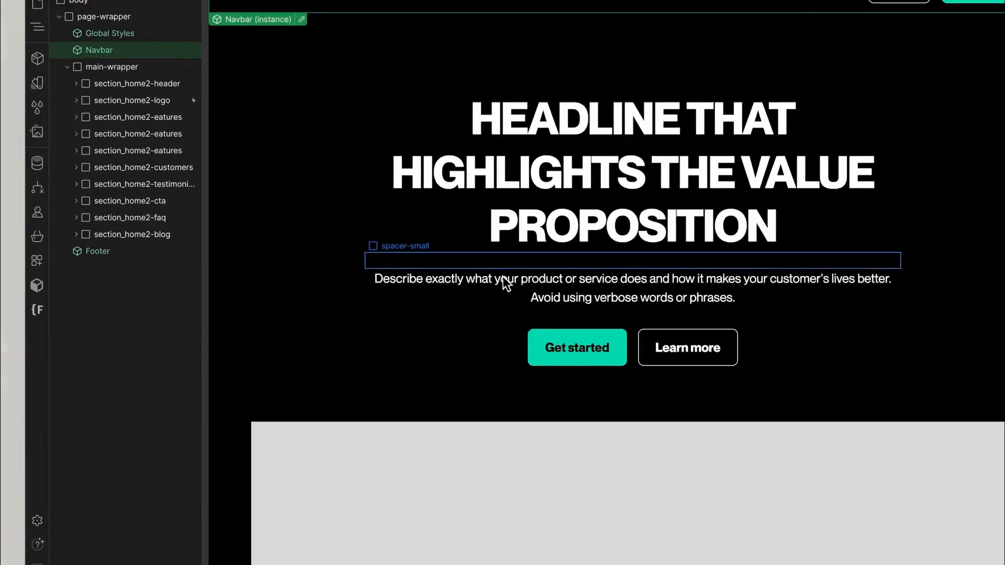
# Step: Inspect the spacer blocks above and below the hero description on the Webflow page
pyautogui.click(563, 268)
pyautogui.click(547, 325)
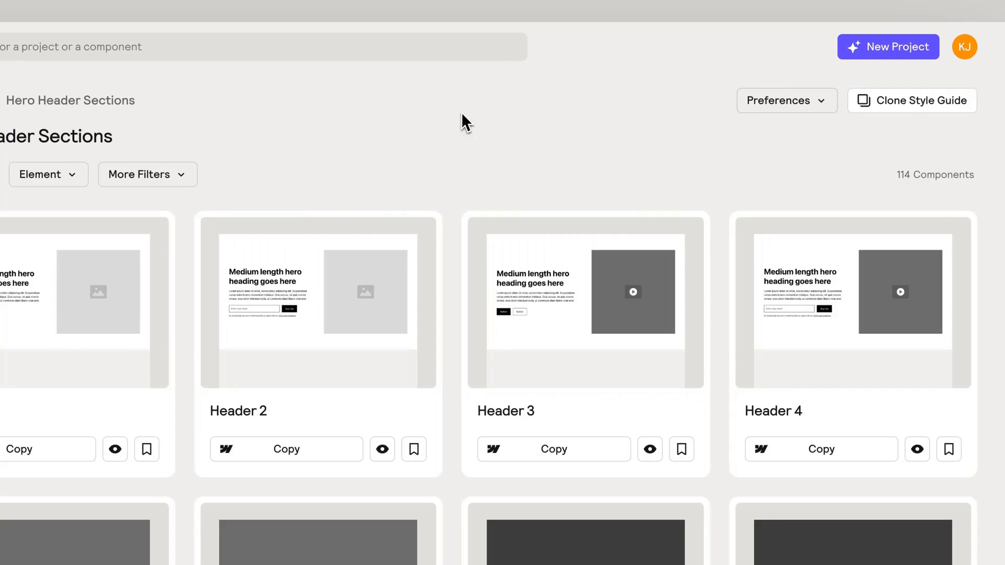
# Step: Review the Relume and Finsweet style guide versions offered in Relume's Webflow Library preferences
pyautogui.click(816, 100)
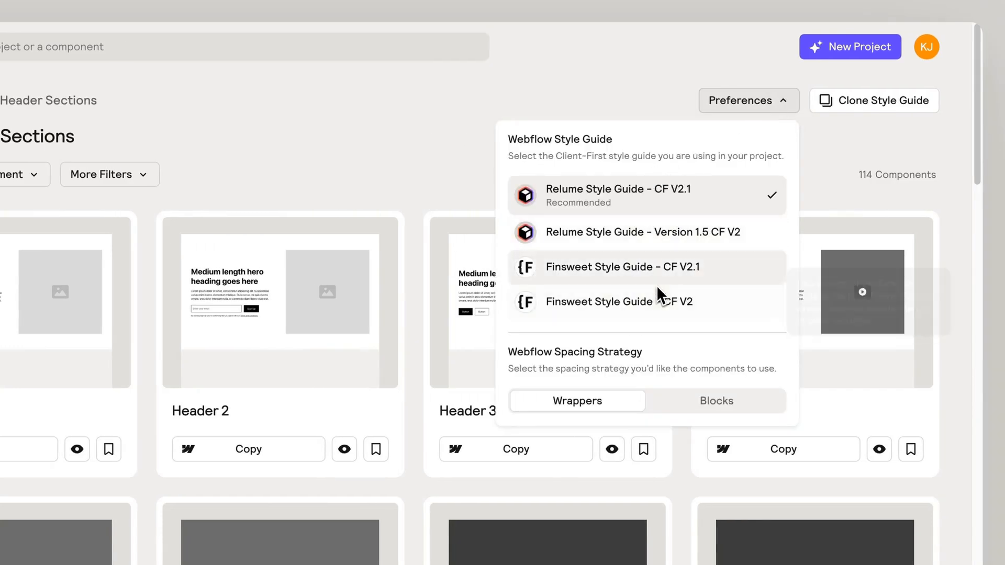
pyautogui.moveTo(644, 193)
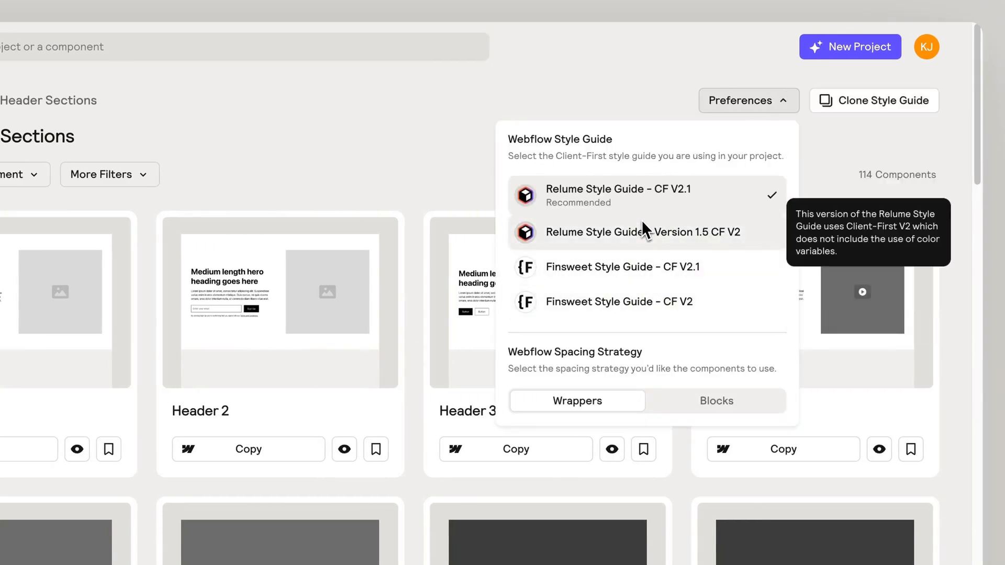
pyautogui.moveTo(643, 260)
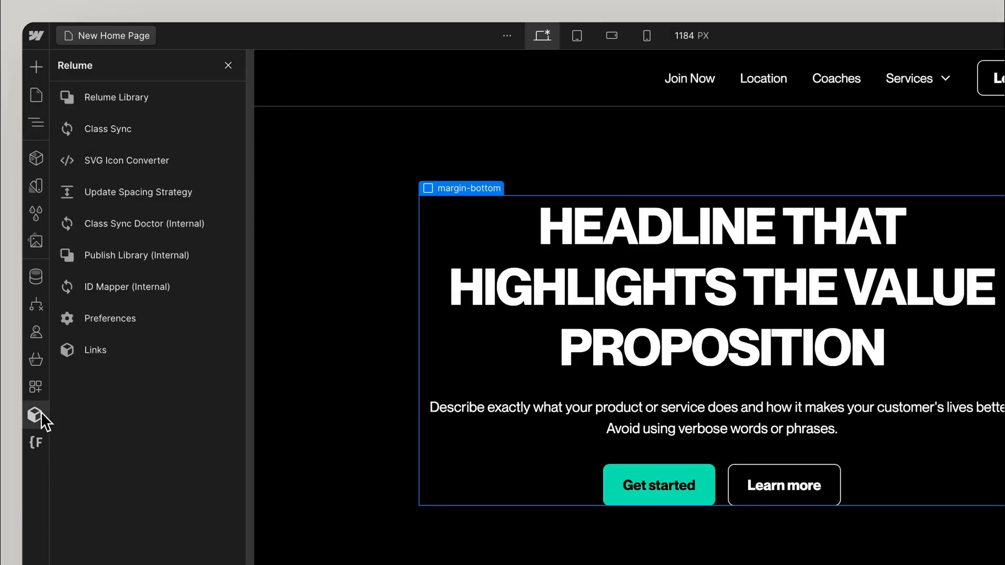
# Step: Browse the hero header sections of the Relume Library inside the Webflow Designer, and copy Header 6
pyautogui.click(186, 105)
pyautogui.moveTo(122, 247)
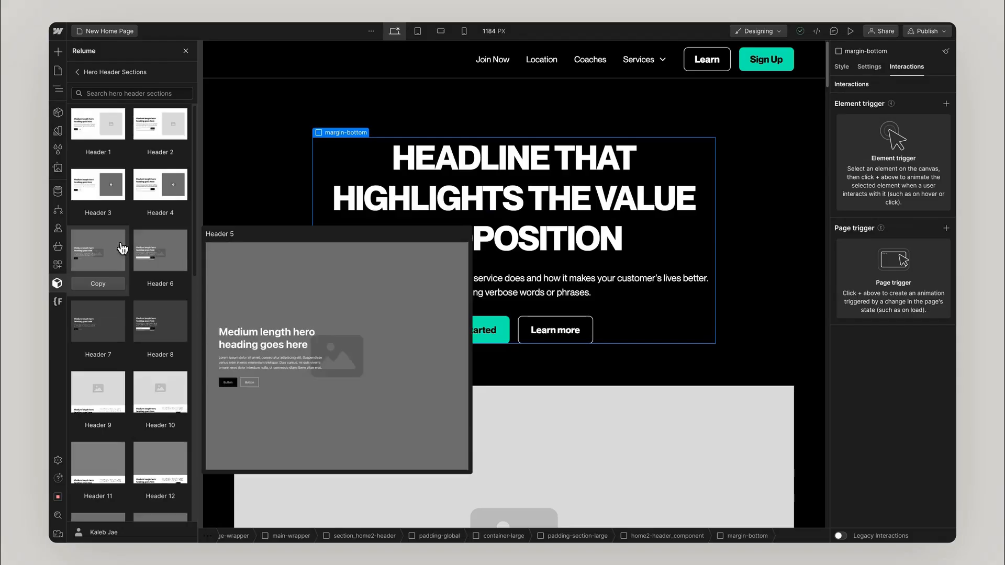
pyautogui.moveTo(157, 306)
pyautogui.click(162, 336)
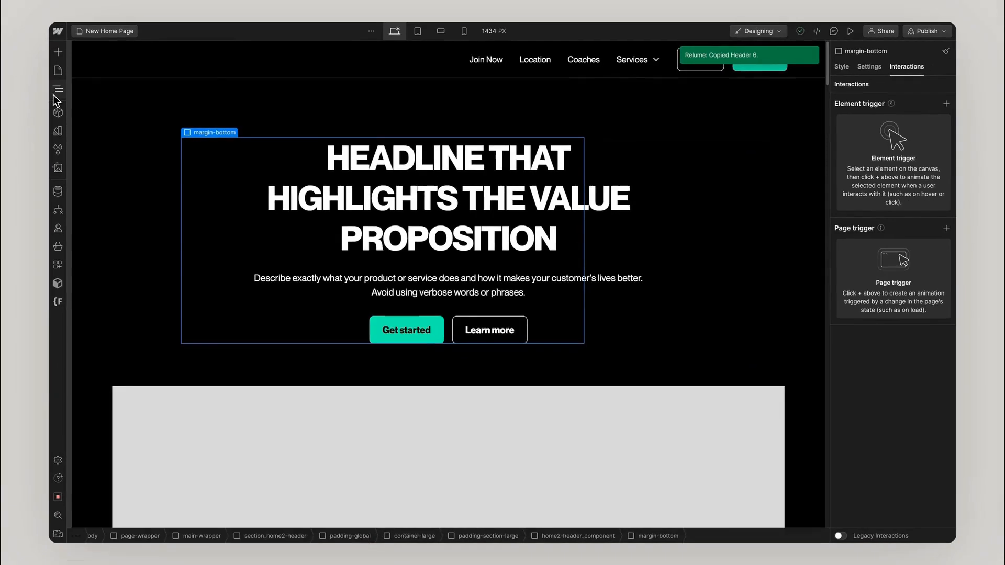
# Step: Paste the copied Header 6 into main-wrapper on New Home Page
pyautogui.click(35, 101)
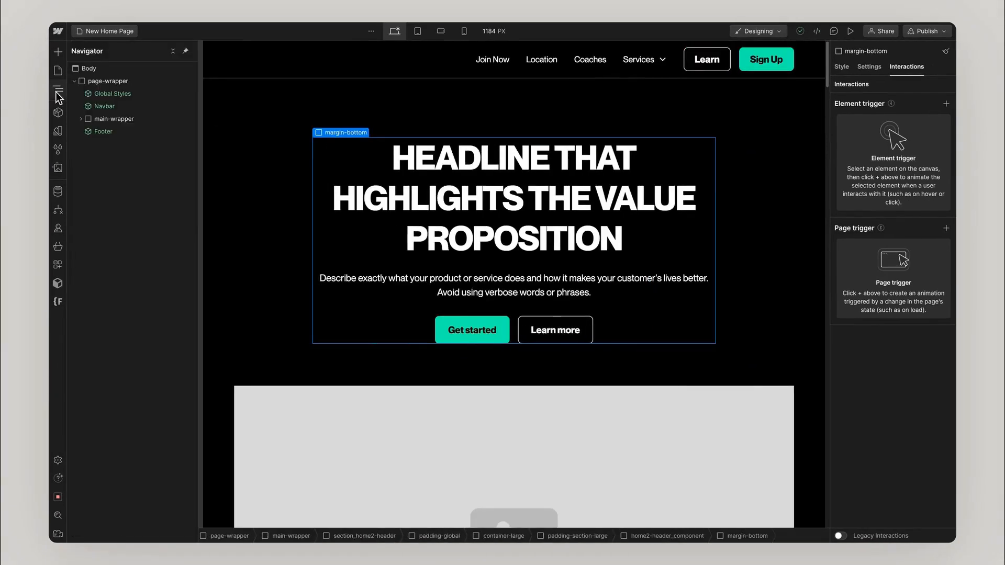
pyautogui.click(112, 117)
pyautogui.hotkey('ctrl', 'v')
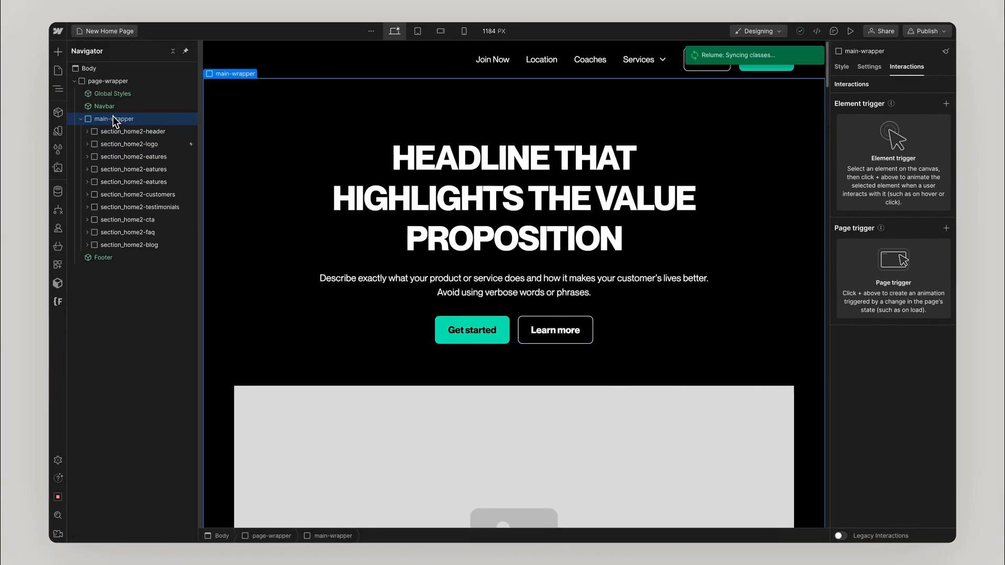